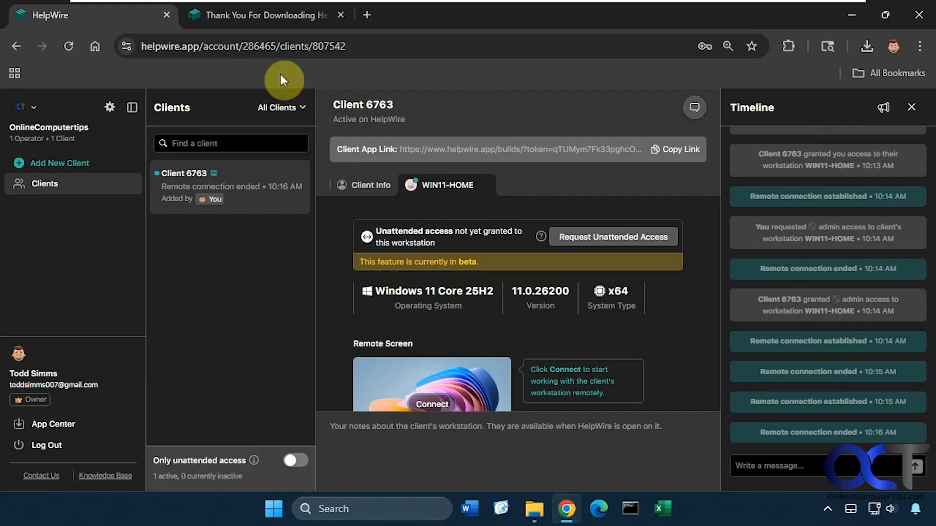
Step: Review the quick download and full access options on the HelpWire website, and check the helpwire_setup.exe installer on the desktop
left_click(274, 19)
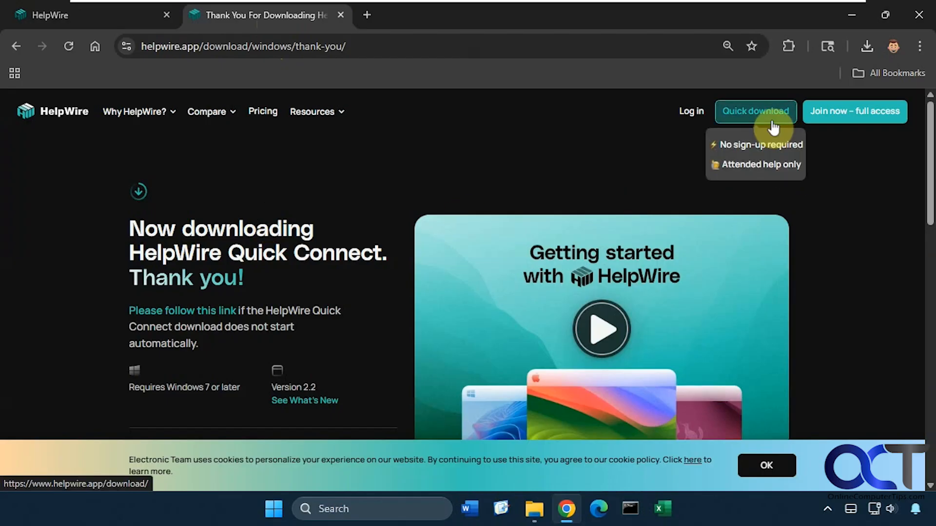
mouse_move(848, 120)
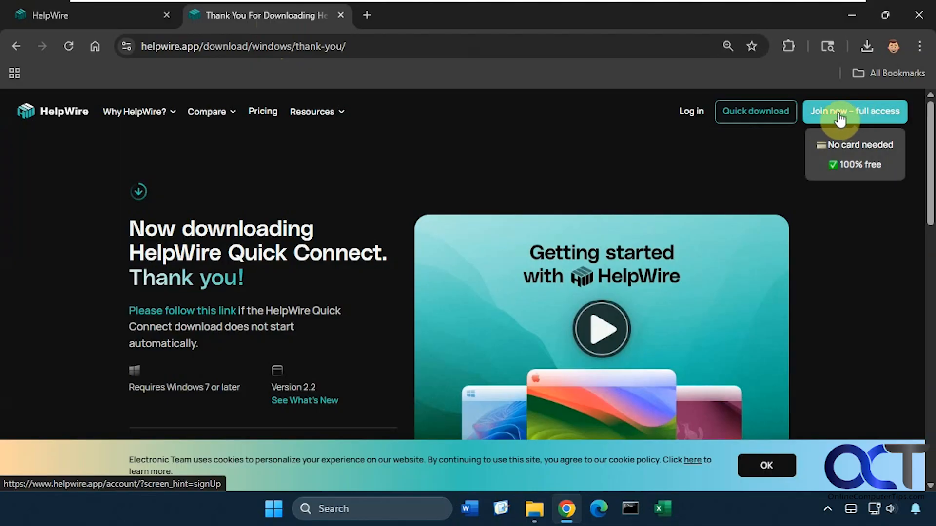
mouse_move(777, 119)
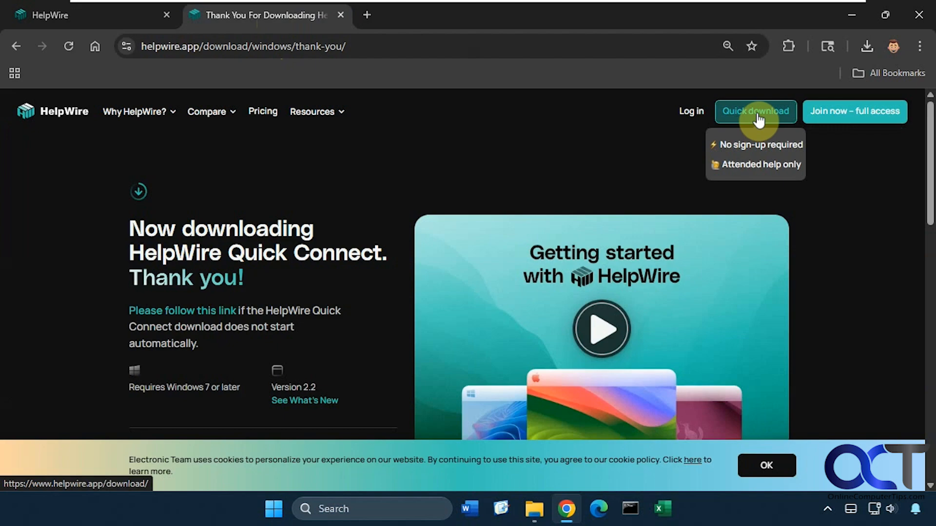
left_click(932, 517)
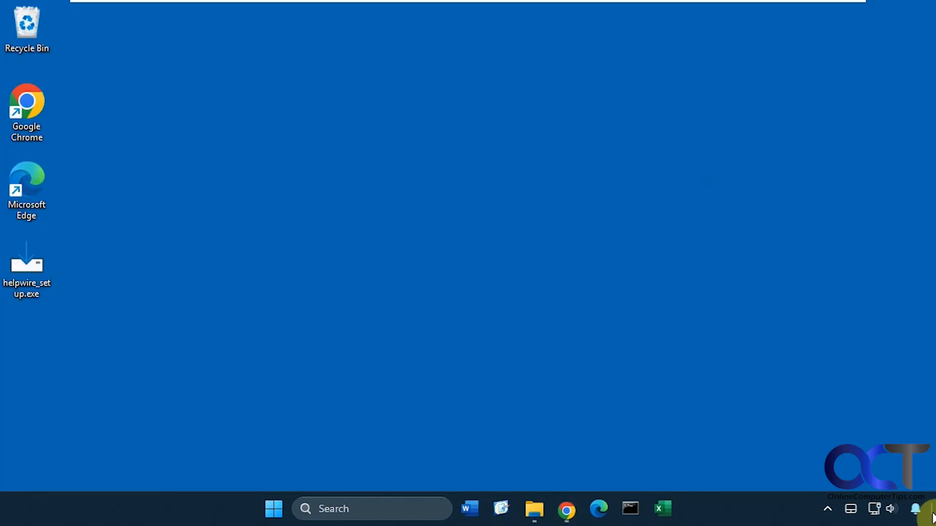
mouse_move(35, 280)
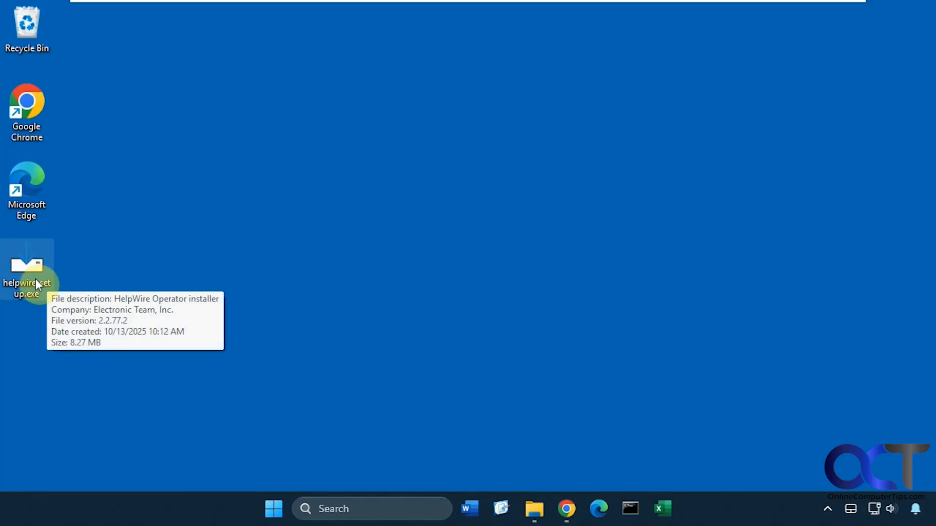
left_click(107, 252)
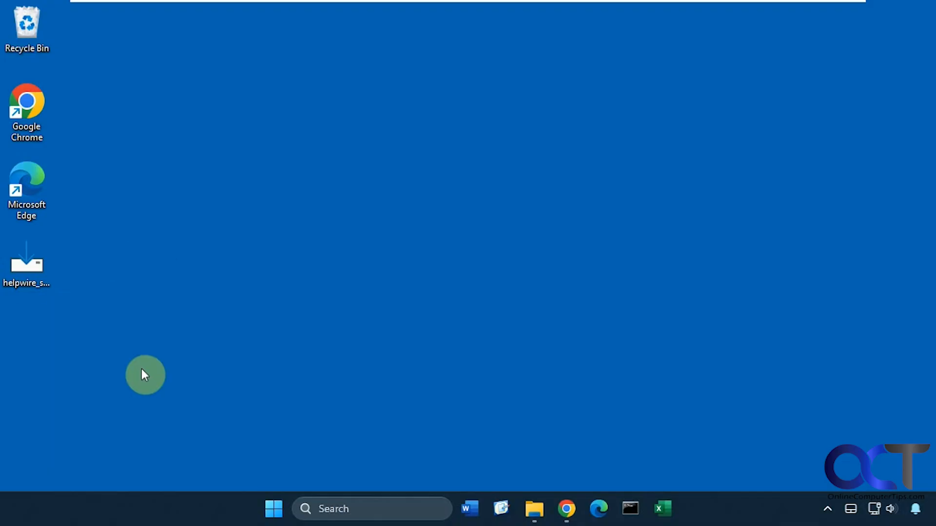
Step: Look through the list of all installed apps for a HelpWire entry
left_click(281, 512)
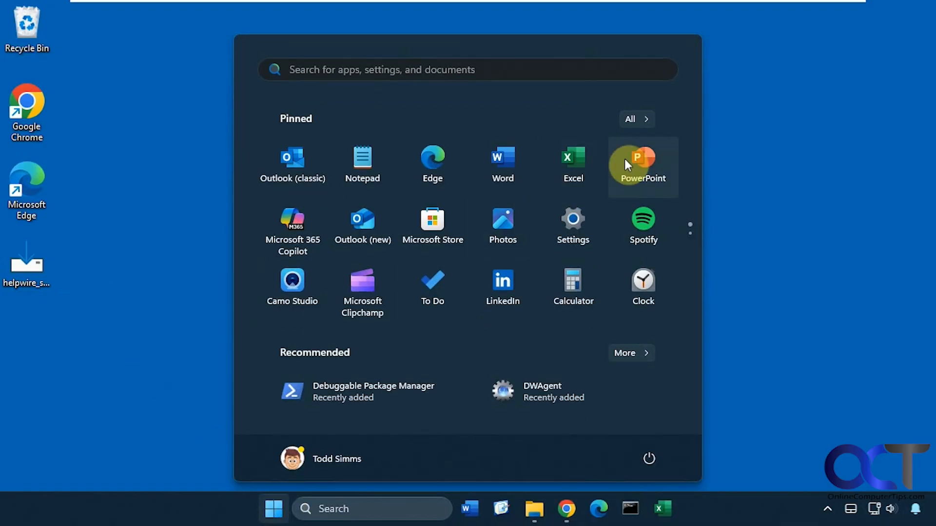
left_click(645, 125)
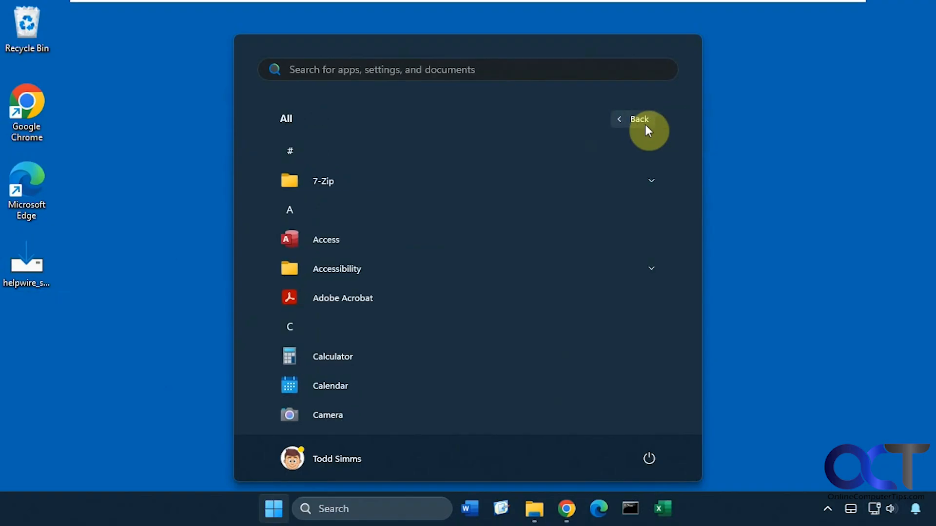
scroll(540, 318, "down", 3)
scroll(541, 319, "down", 8)
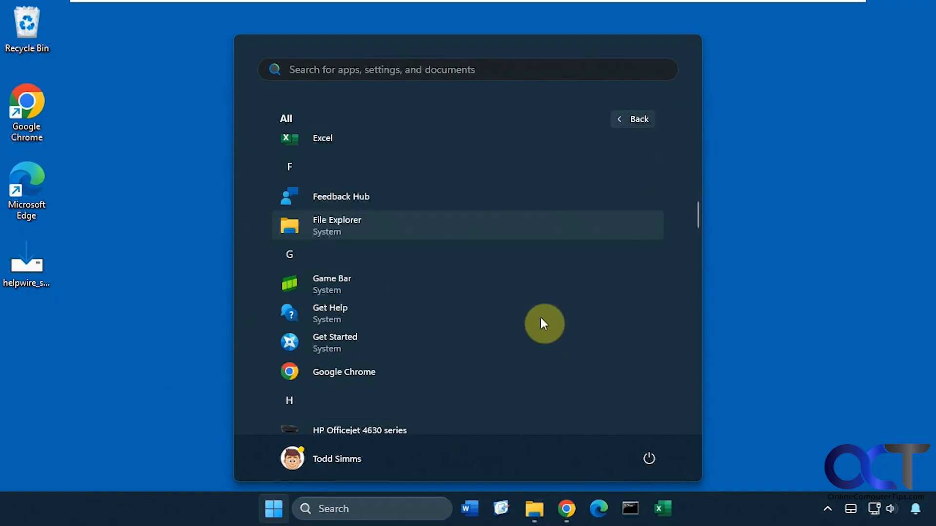
scroll(537, 316, "up", 3)
left_click(781, 272)
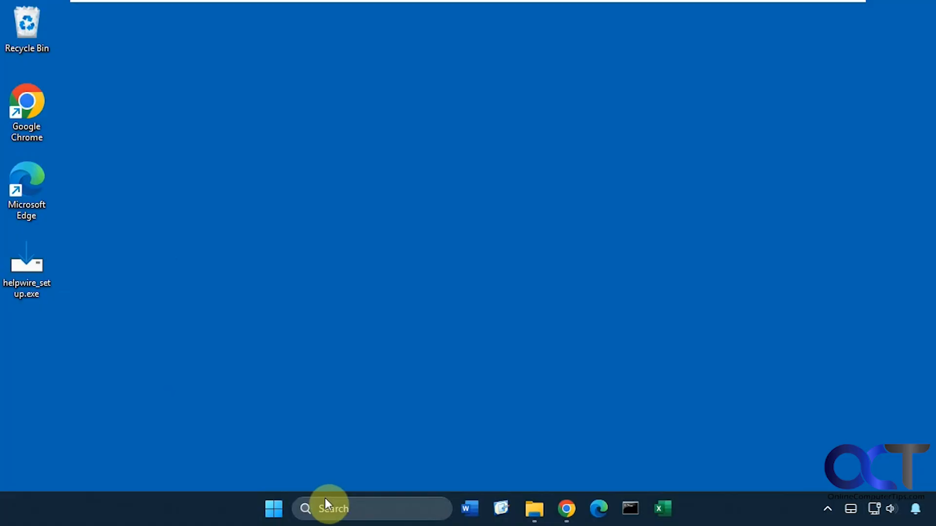
Step: Search Windows for "helpwire" to locate the installed program
left_click(327, 500)
type("helpwire")
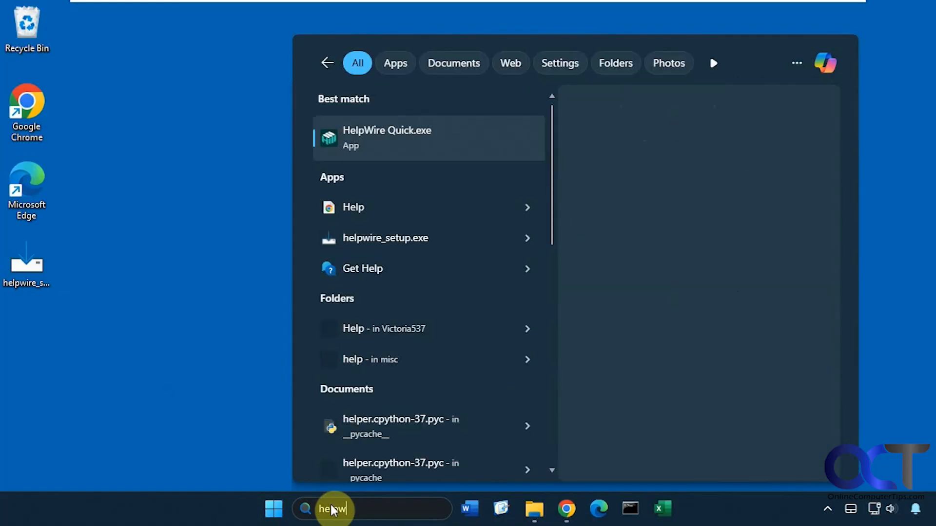
left_click(425, 164)
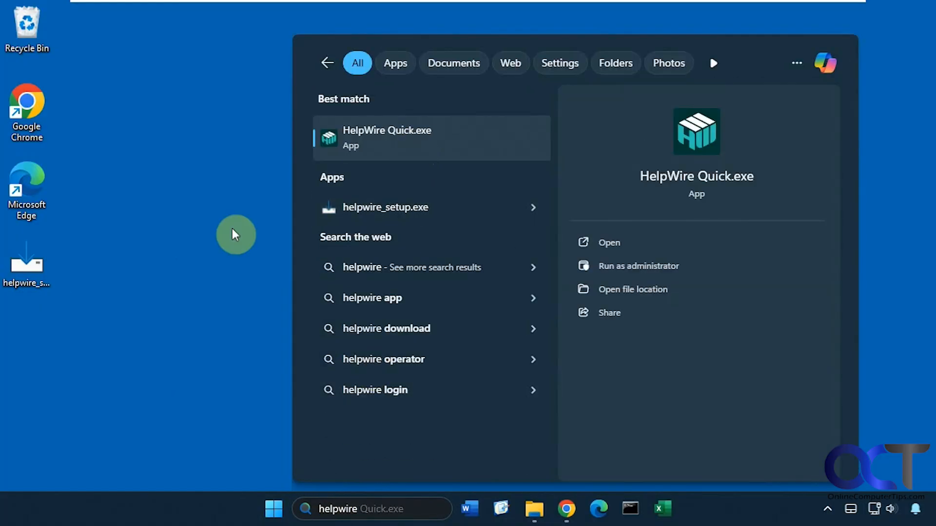
Step: Launch helpwire.exe from the Program Files > HelpWire > Operator folder and log in to the HelpWire account
left_click(535, 509)
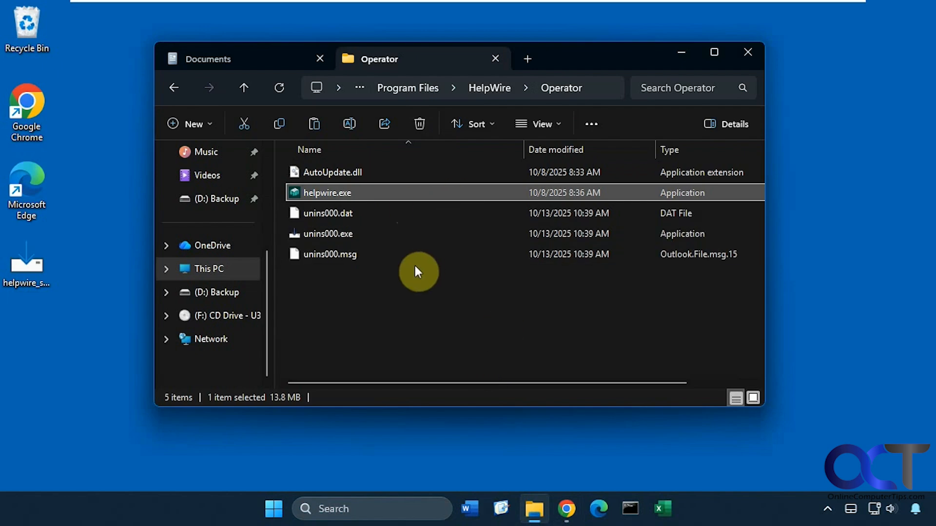
left_click(565, 509)
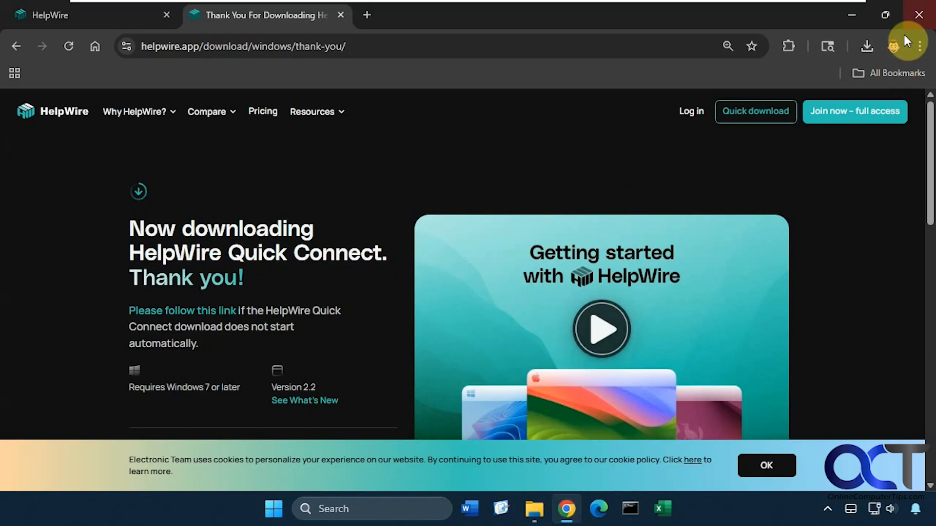
left_click(918, 14)
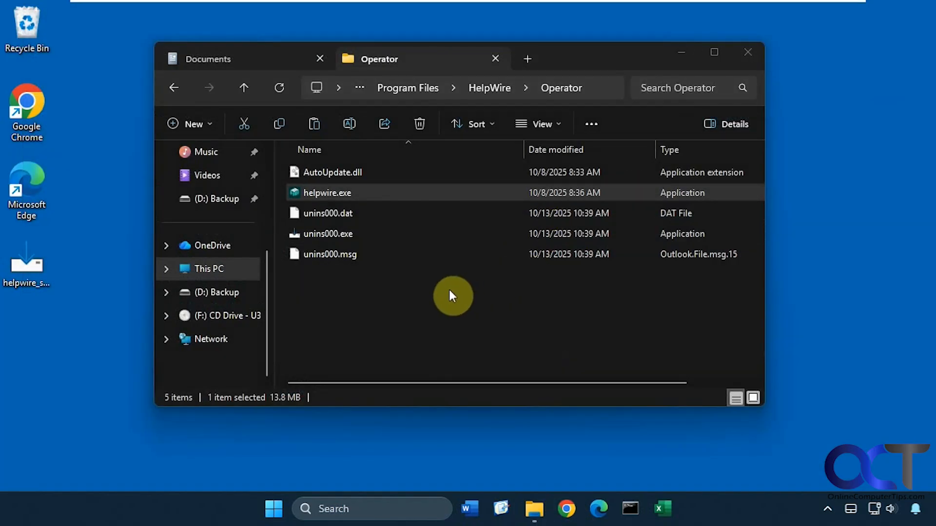
double_click(340, 192)
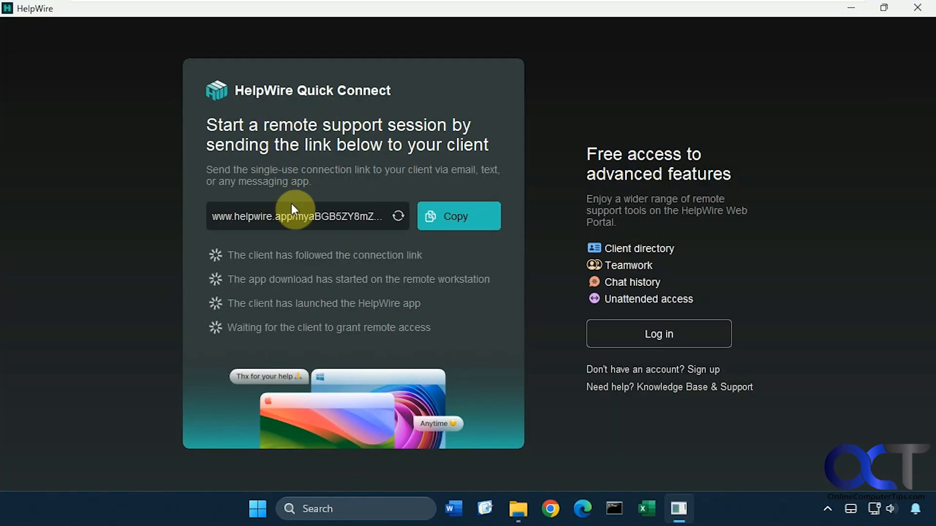
left_click(649, 333)
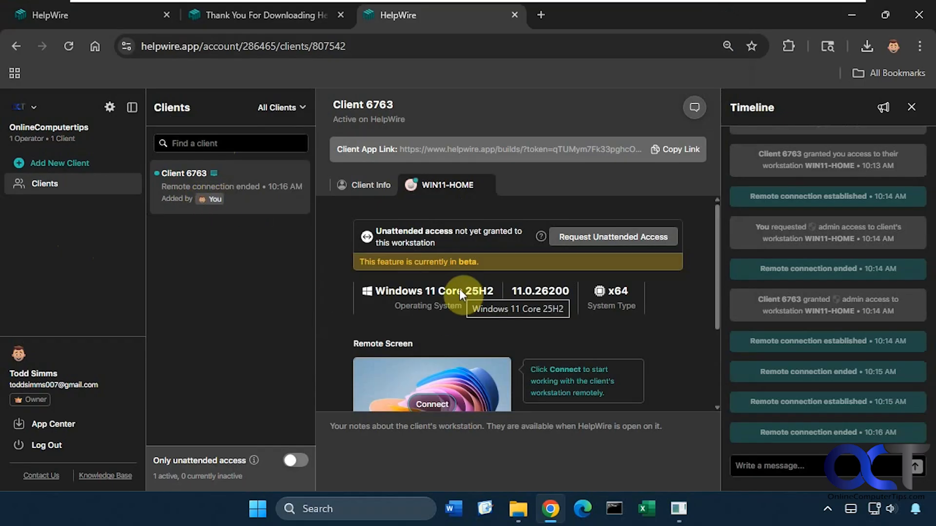
Step: Connect to the WIN11-HOME workstation's remote screen, allow HelpWire Operator to open, and dismiss the file exchange tip
scroll(459, 293, "down", 2)
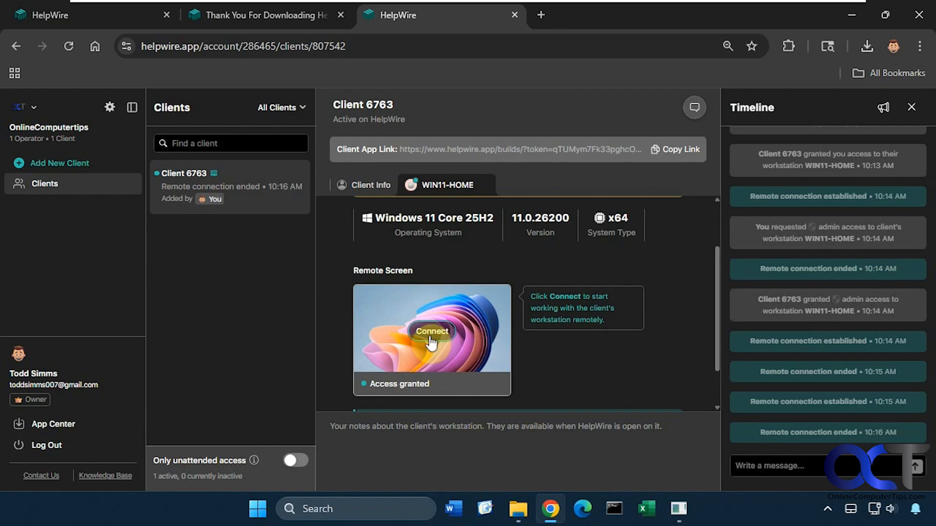
scroll(429, 316, "down", 1)
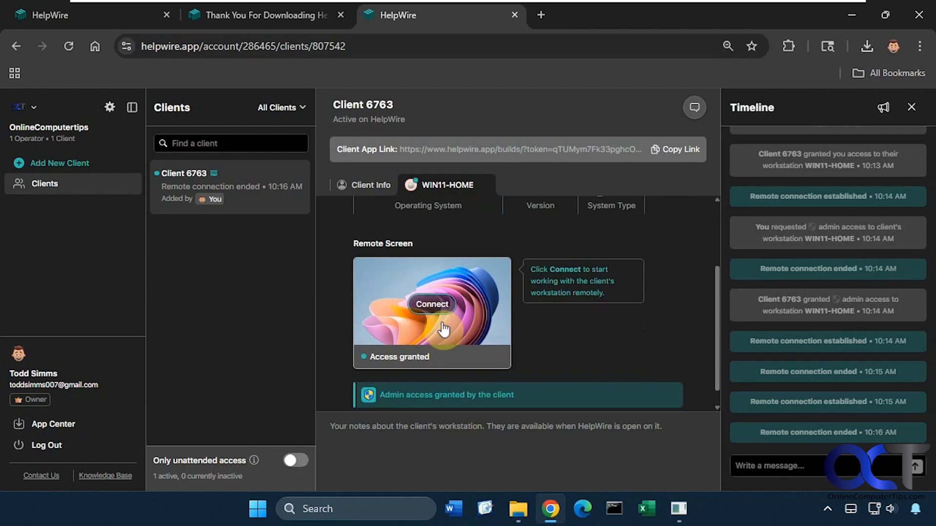
left_click(429, 278)
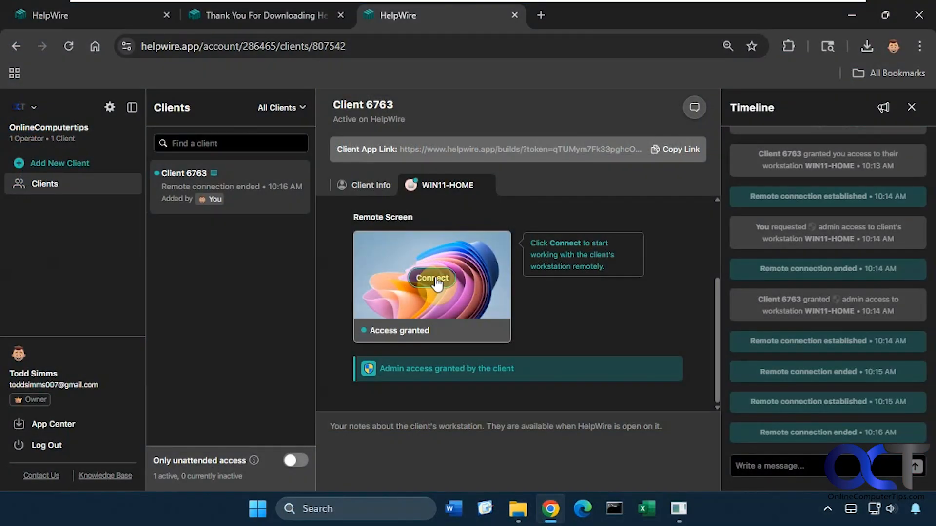
left_click(433, 278)
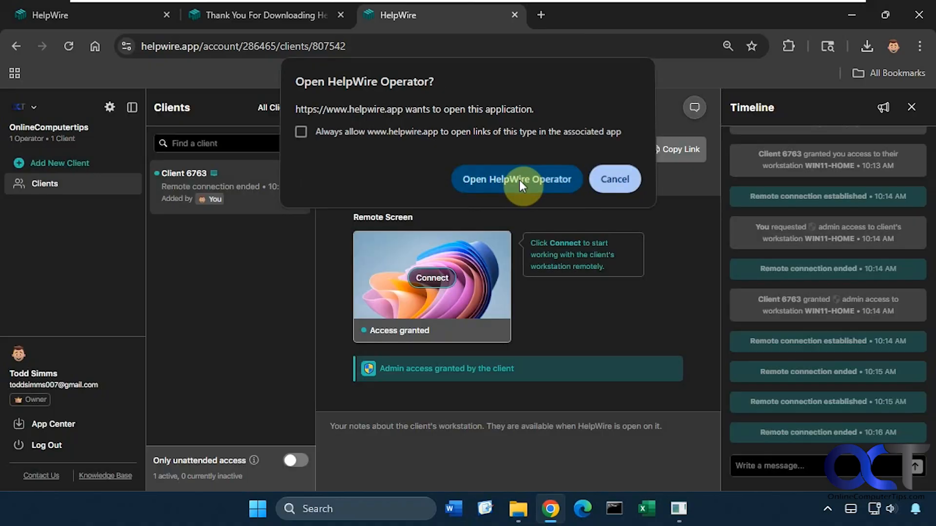
left_click(521, 184)
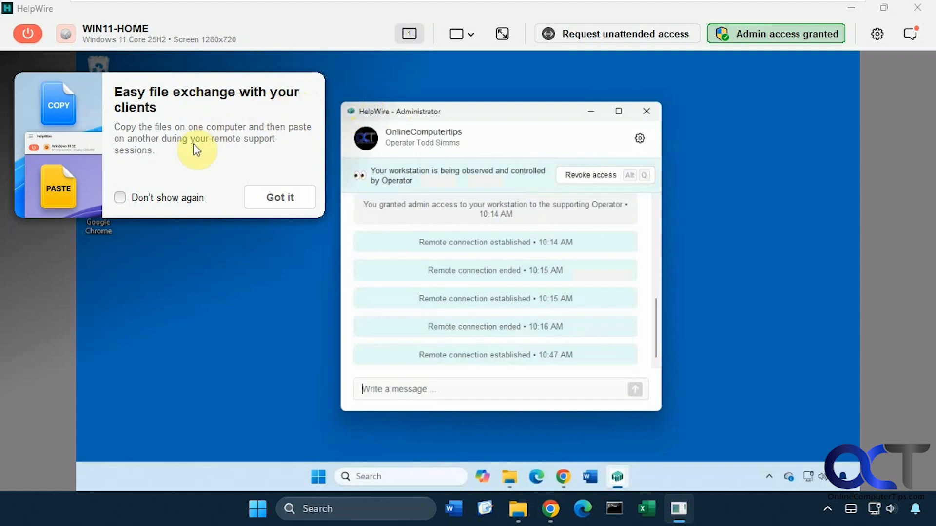
left_click(282, 201)
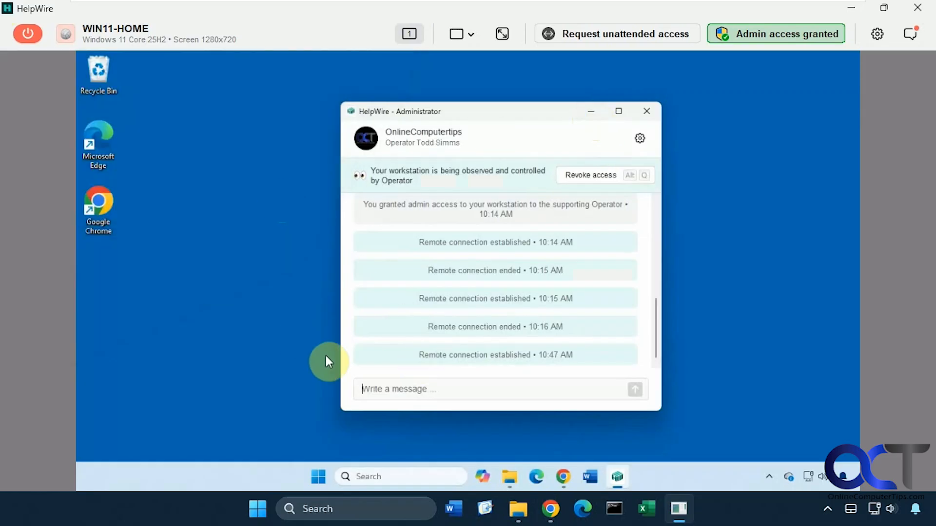
Step: Try out control of the remote desktop with its HelpWire window and Start menu, and review the session's screen layout and settings options
mouse_move(538, 114)
left_mouse_down()
mouse_move(551, 112)
mouse_move(522, 118)
left_mouse_up()
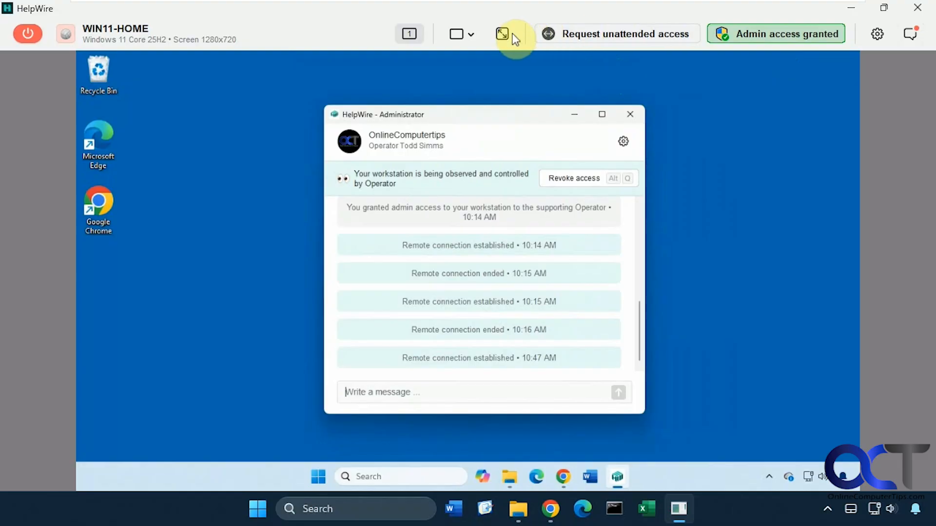
left_click(474, 35)
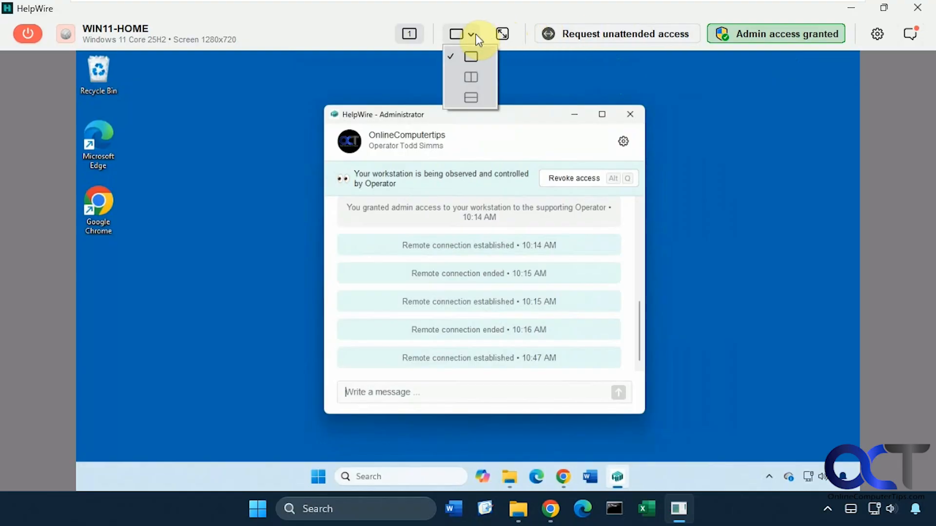
left_click(474, 34)
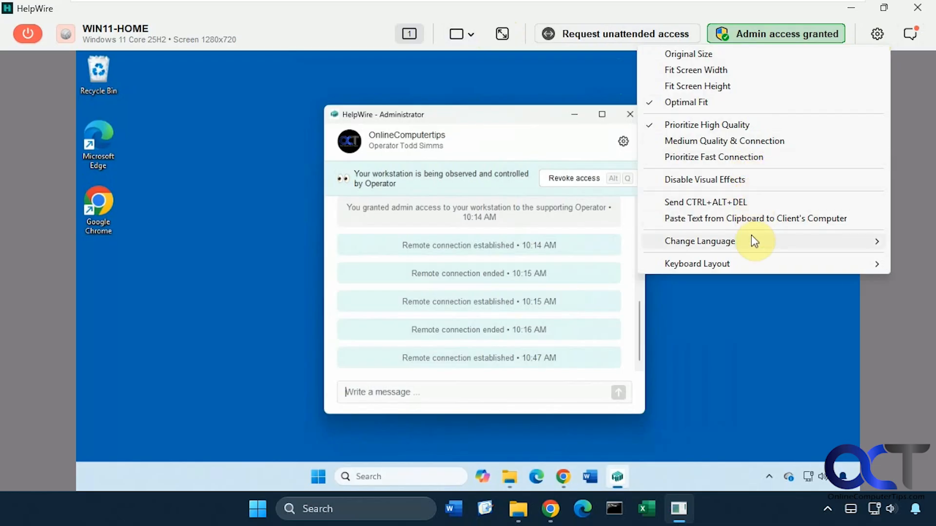
mouse_move(752, 237)
left_click(749, 313)
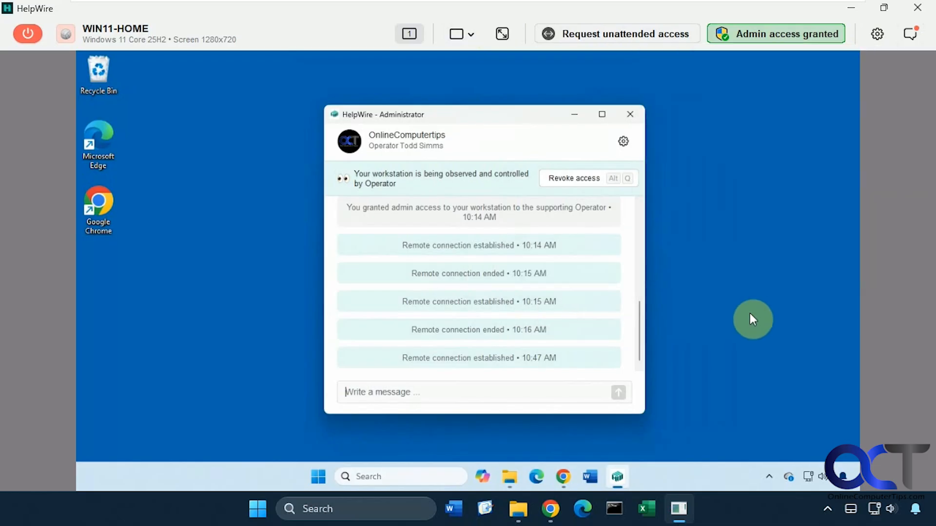
left_click(319, 476)
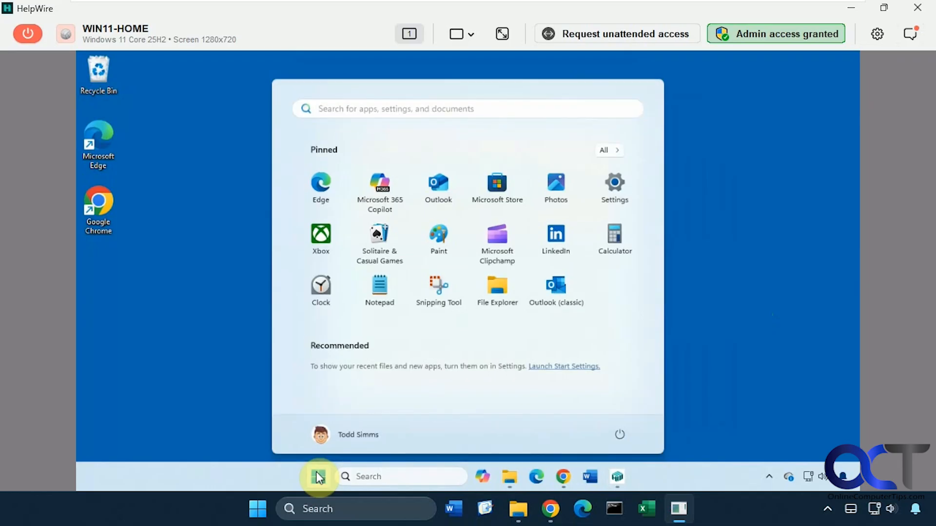
left_click(319, 476)
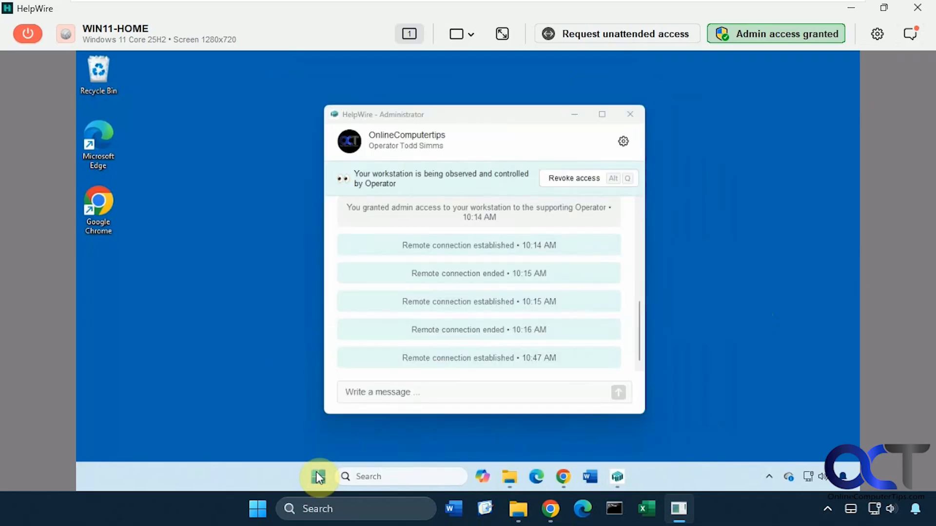
Step: Send the client the chat message "Are you ready?" from the session timeline, and close the timeline
left_click(910, 33)
left_click(763, 467)
type("Are you ready?")
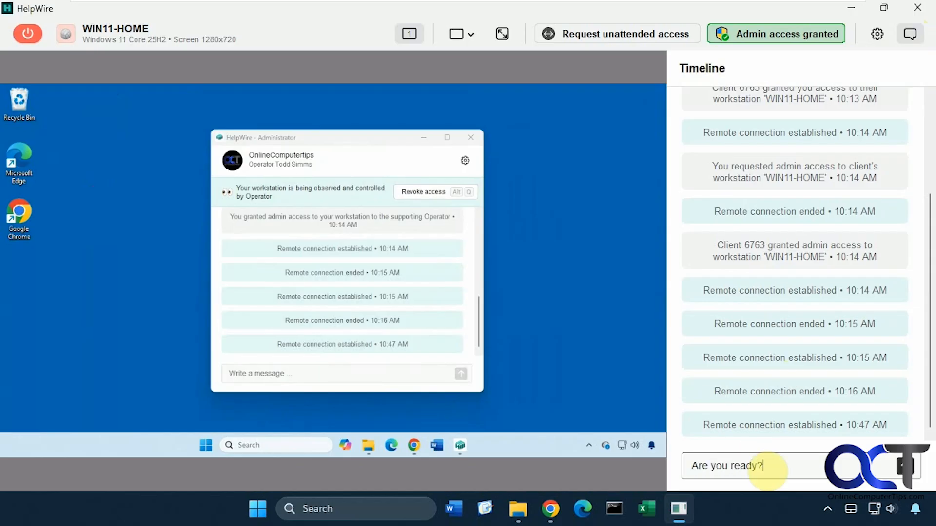
key("Return")
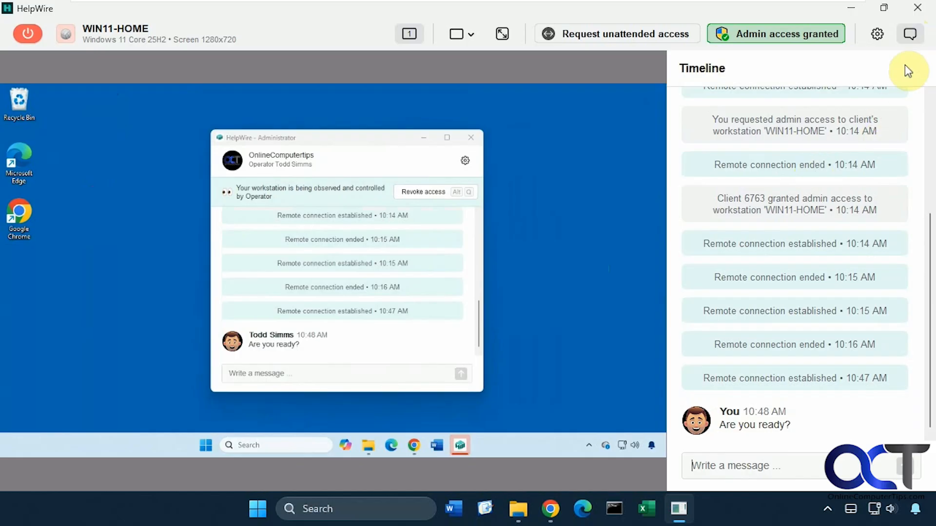
left_click(910, 34)
left_click(678, 133)
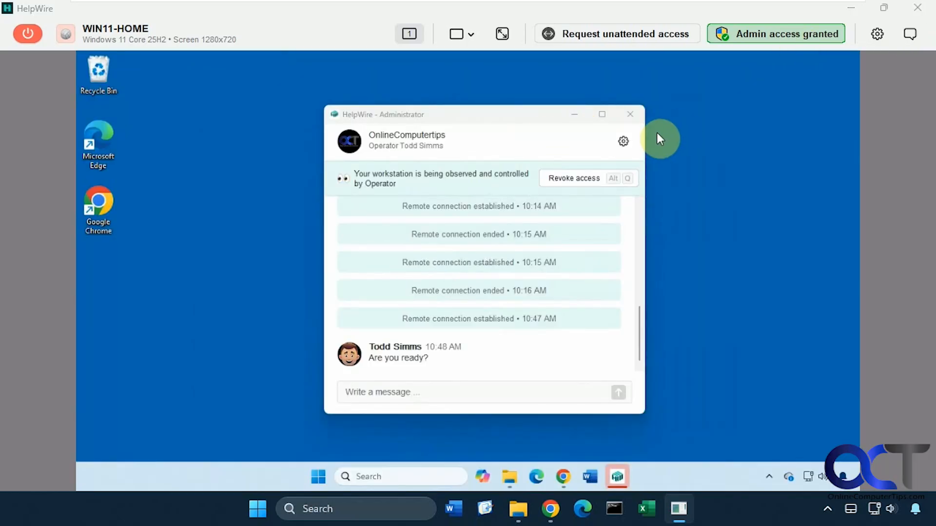
Step: Revoke the operator's access from the client's HelpWire window and close the session to return to the client's page
left_click(574, 179)
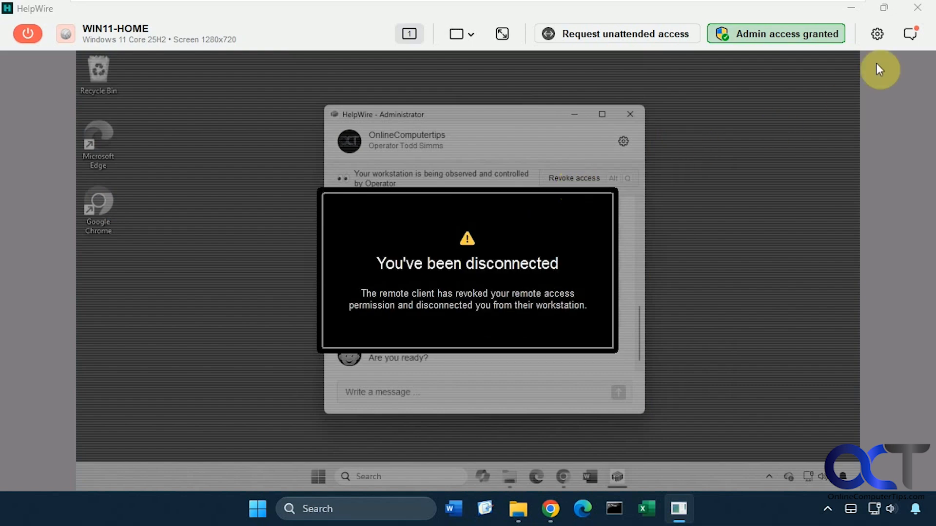
left_click(917, 8)
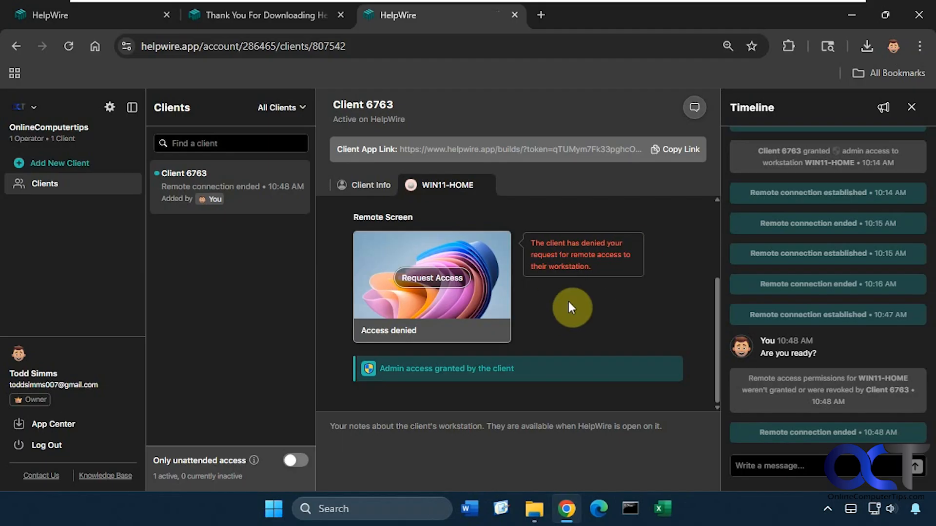
scroll(487, 249, "up", 3)
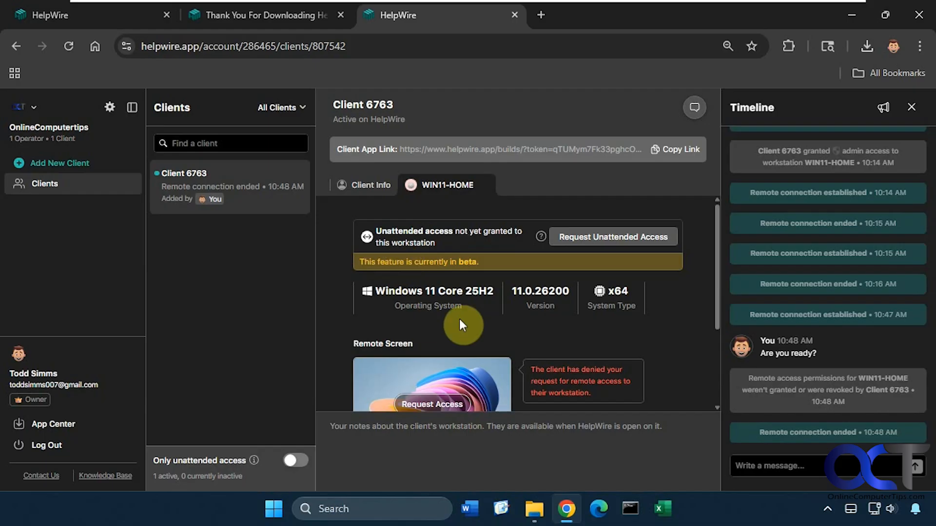
Step: Review the first client's WIN11-HOME workstation details and the client info fields, ending on the workstation details
scroll(462, 322, "down", 3)
scroll(419, 272, "up", 3)
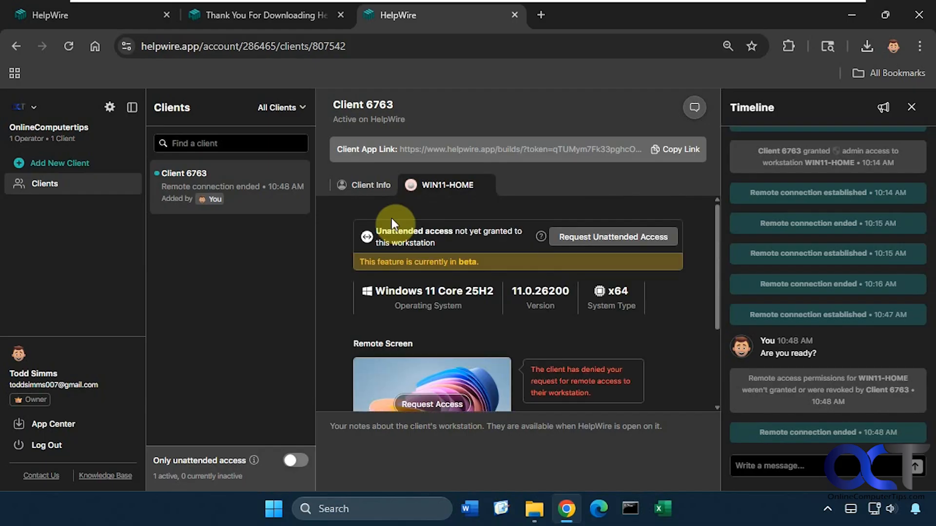
left_click(369, 186)
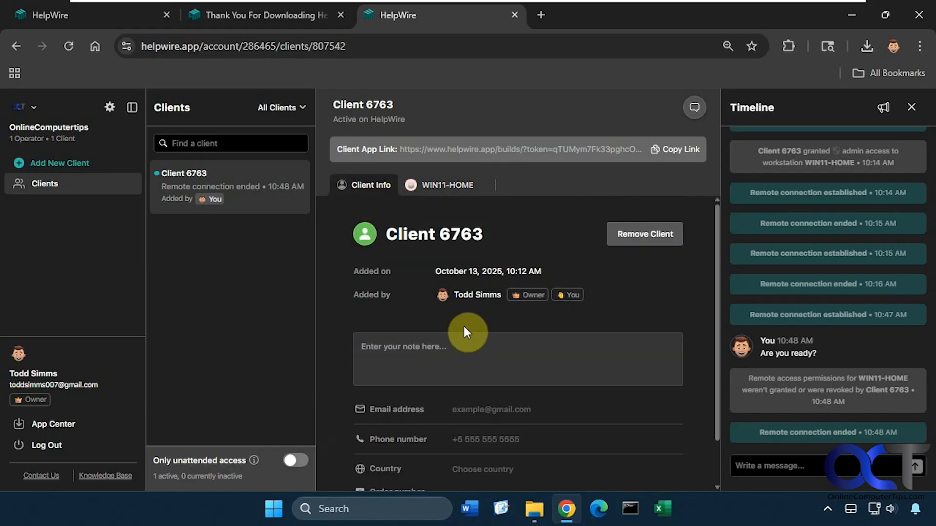
scroll(464, 329, "down", 1)
scroll(463, 328, "up", 1)
left_click(431, 185)
left_click(378, 185)
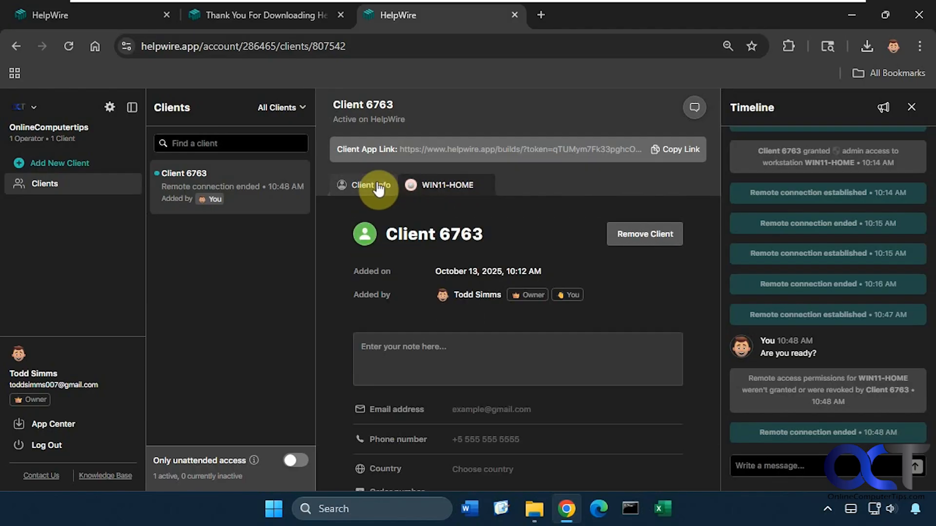
left_click(433, 184)
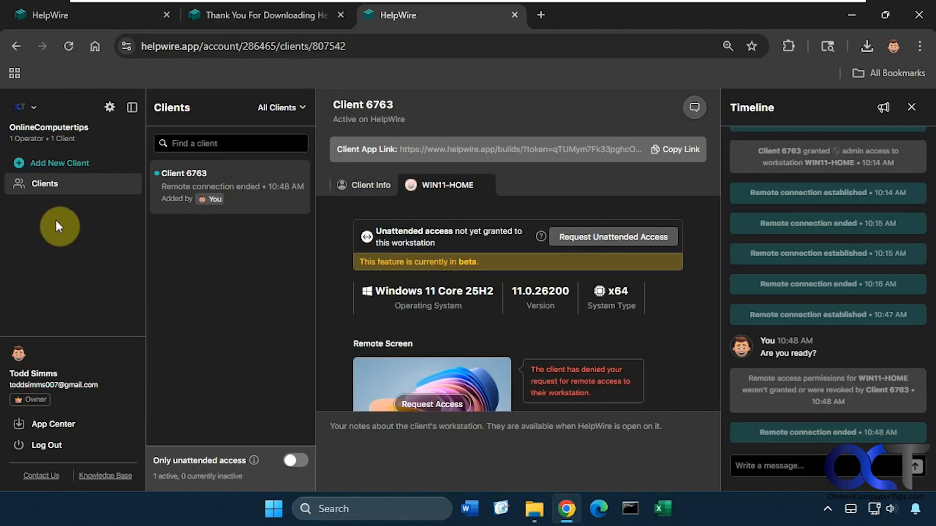
Step: Add a new client, copy its unique app link, and open that link in the browser on the client's Windows 10 computer
left_click(69, 164)
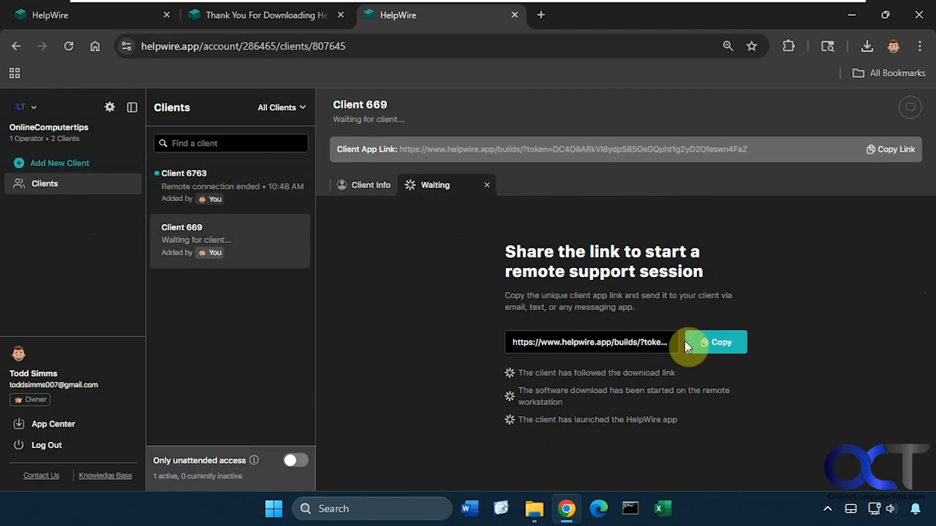
left_click(719, 344)
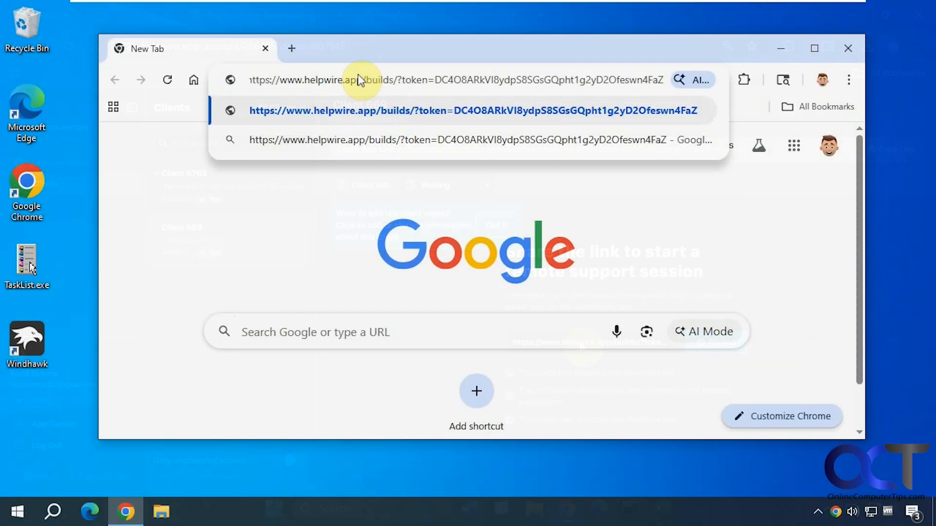
key("Return")
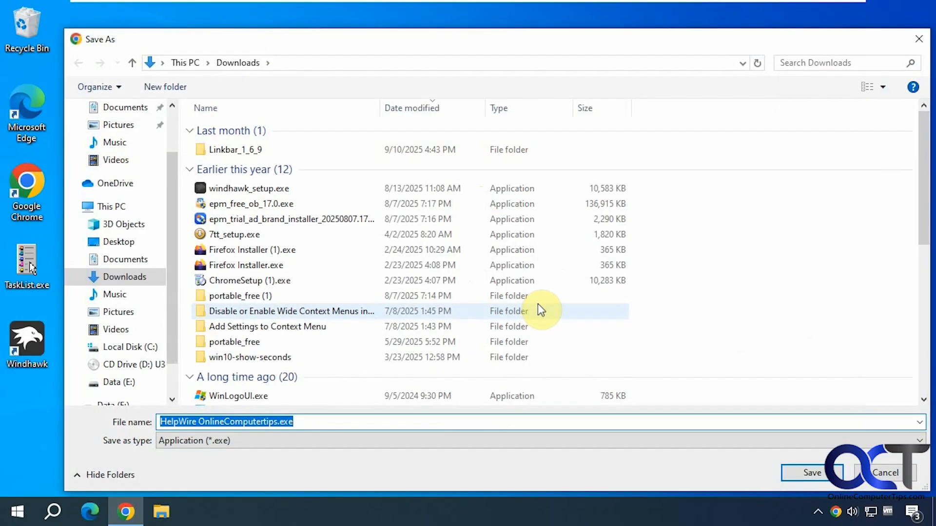
Step: Save HelpWire OnlineComputertips.exe to the Downloads folder and launch the downloaded file
left_click(800, 474)
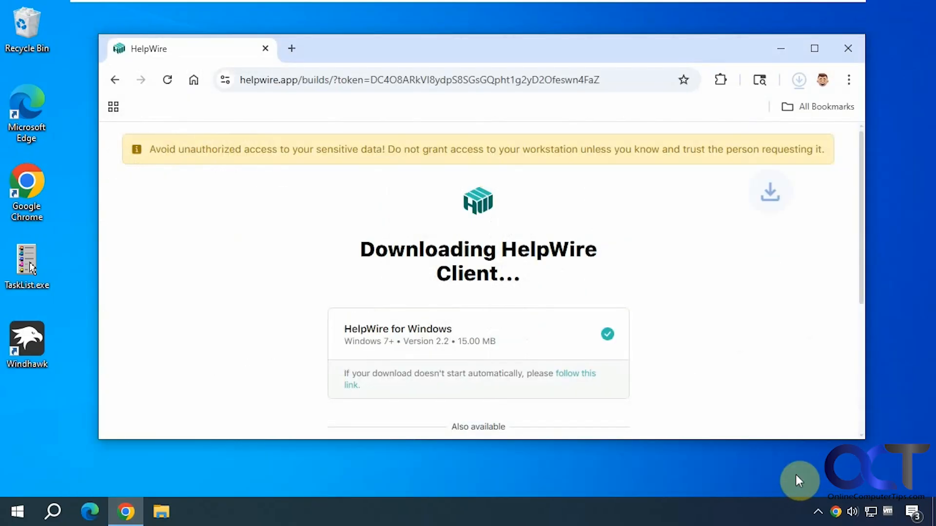
left_click(796, 79)
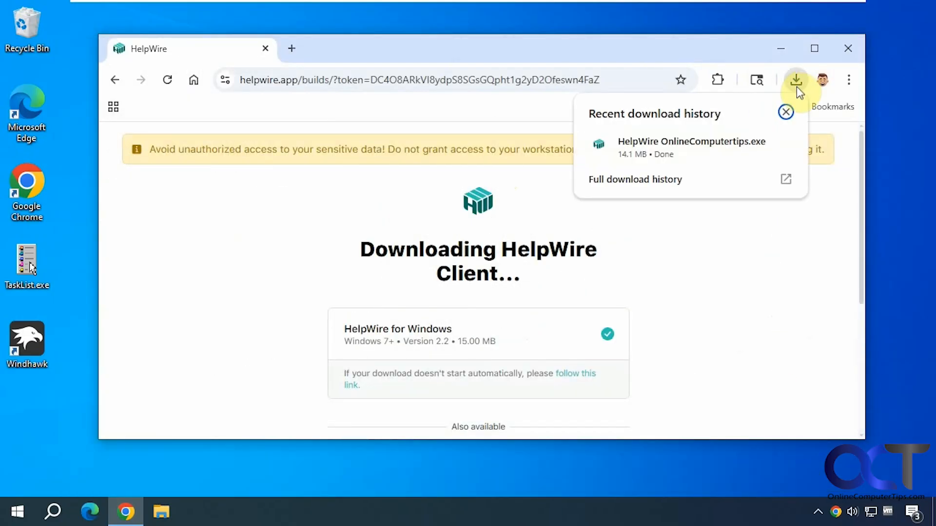
left_click(693, 140)
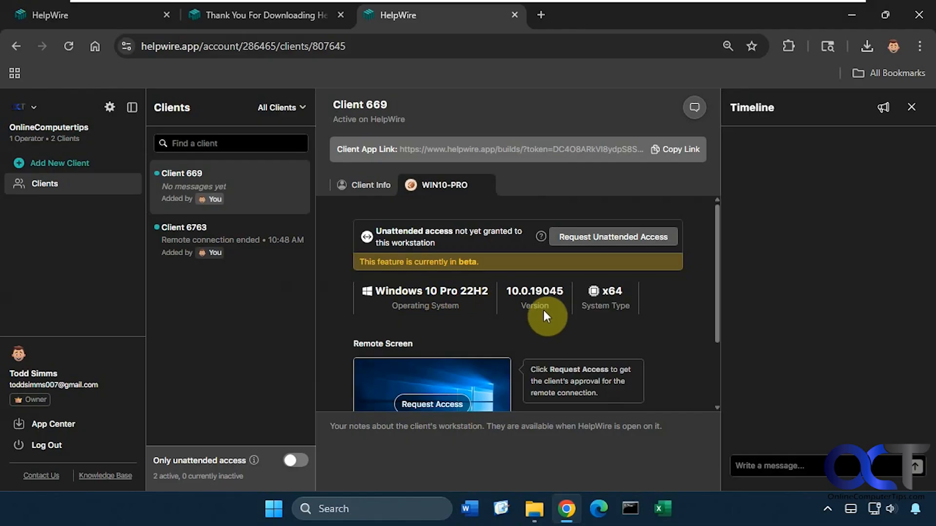
Step: Request access to the WIN10-PRO workstation's remote screen and grant it from the client's HelpWire window
scroll(715, 291, "down", 2)
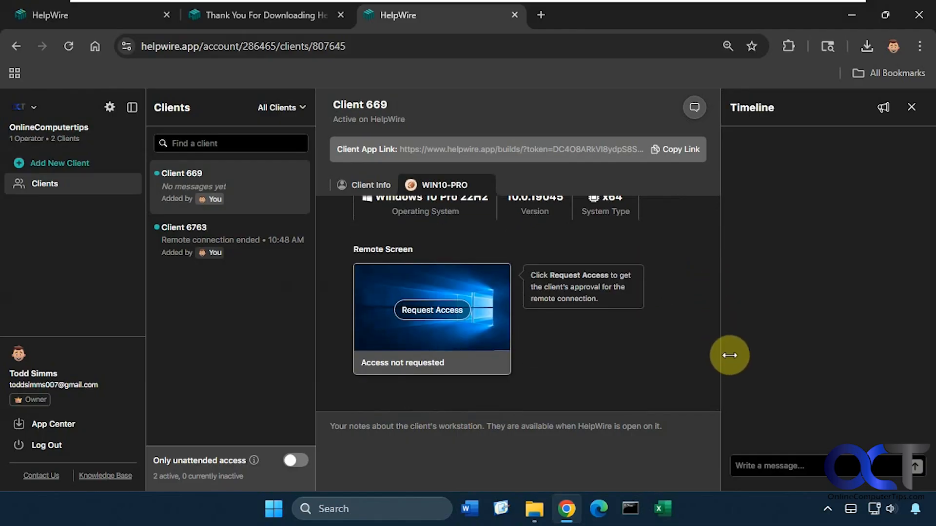
left_click(440, 313)
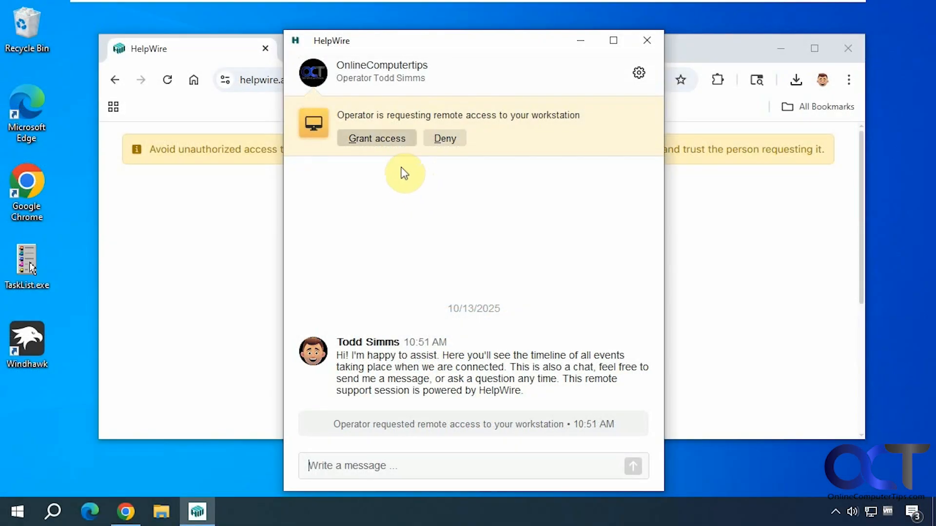
left_click(382, 139)
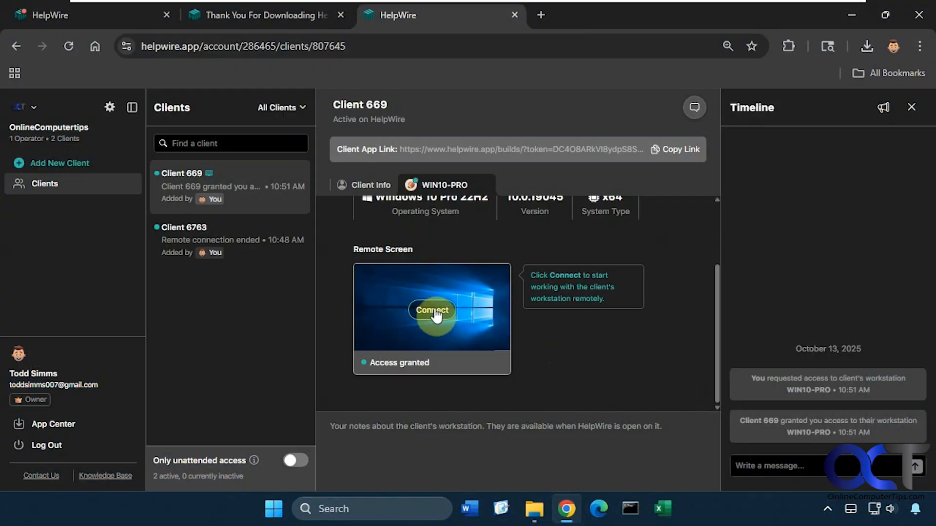
Step: Connect to the WIN10-PRO workstation, allow HelpWire Operator to open, and dismiss the file exchange tip
left_click(435, 312)
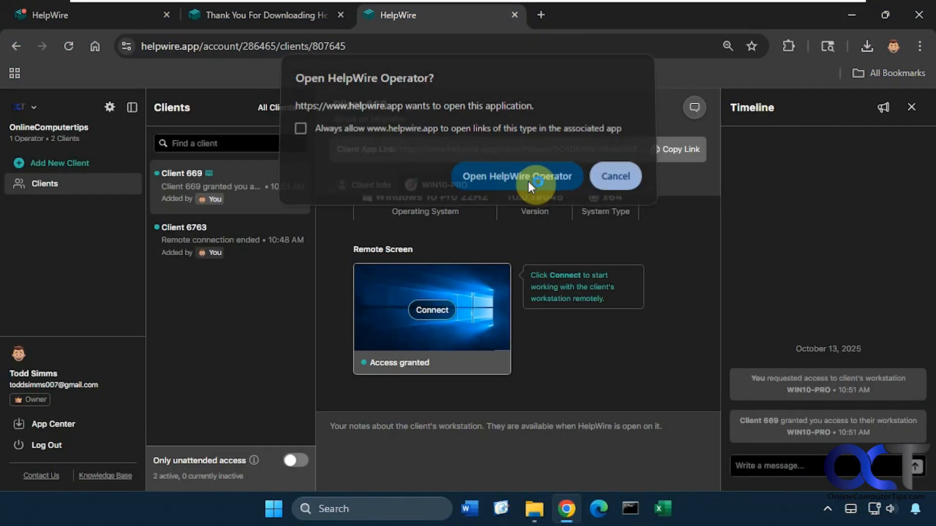
left_click(528, 182)
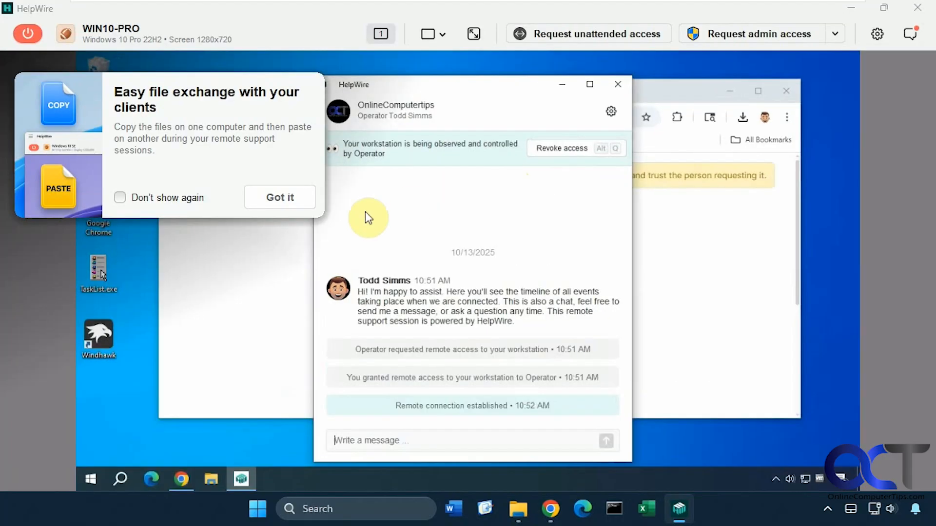
left_click(297, 201)
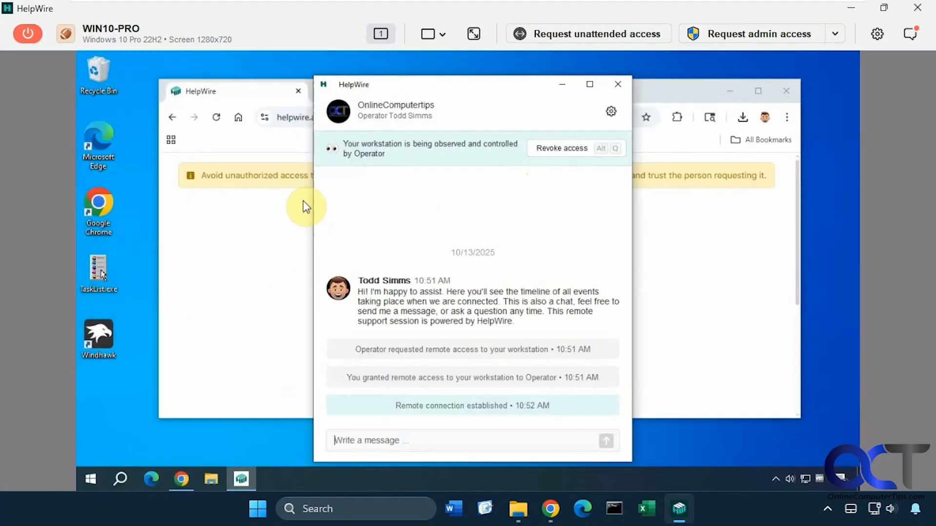
Step: Minimize the HelpWire and browser windows on the remote desktop, and review the admin access request options
left_click(564, 88)
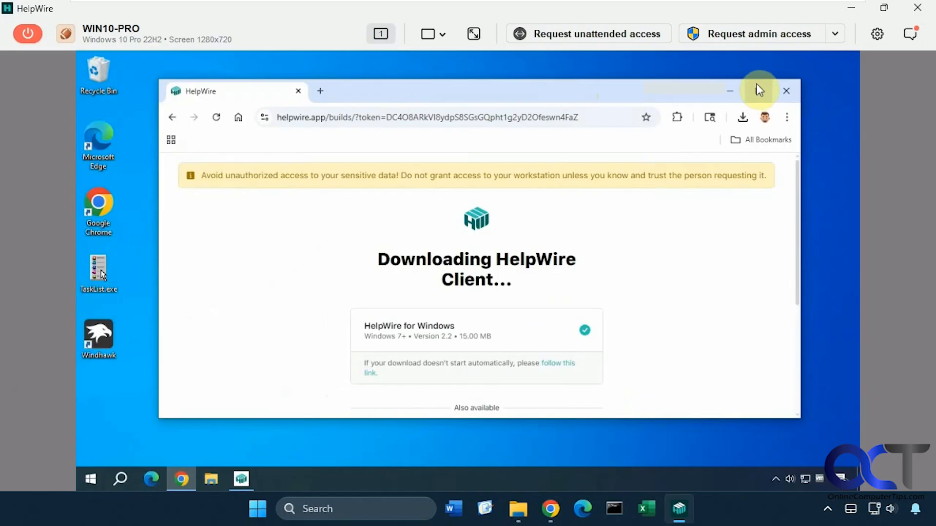
left_click(736, 94)
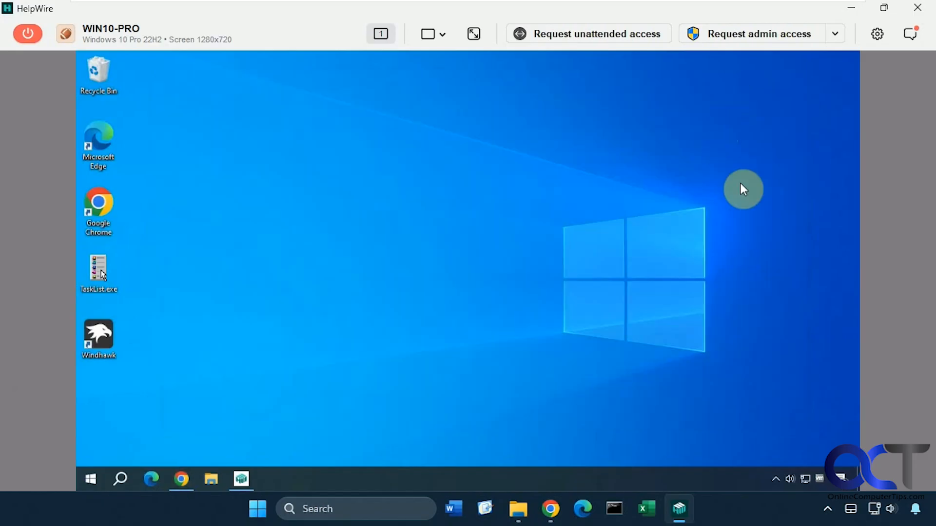
left_click(835, 35)
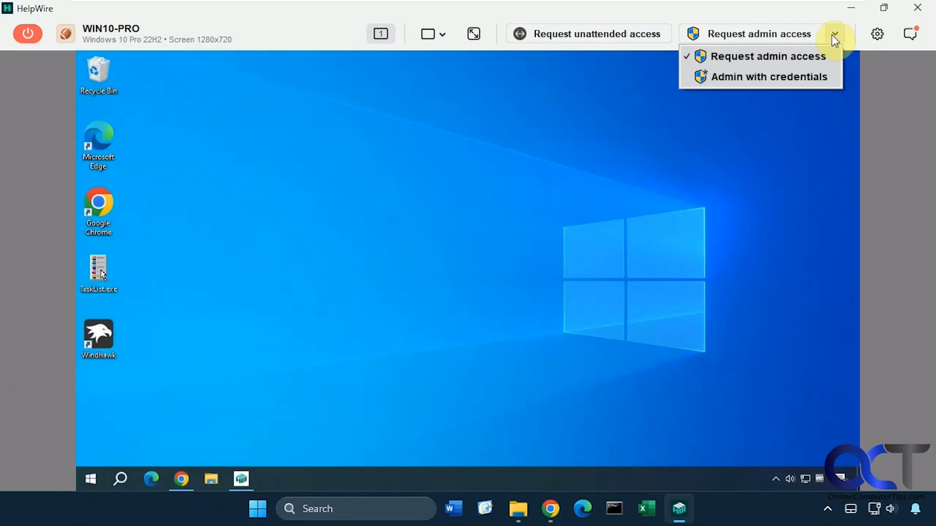
left_click(721, 150)
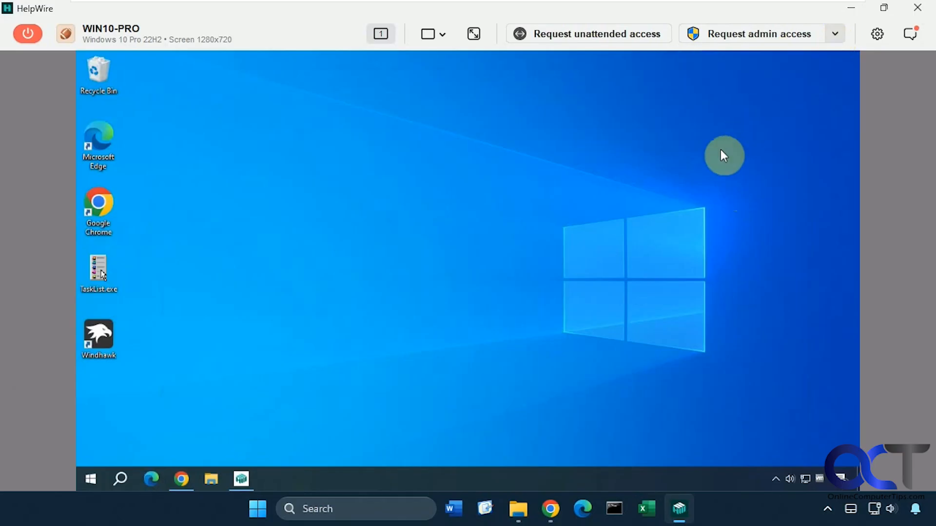
Step: Request admin access to WIN10-PRO, grant it from the client's HelpWire window, and allow HelpWire Client in User Account Control
left_click(755, 41)
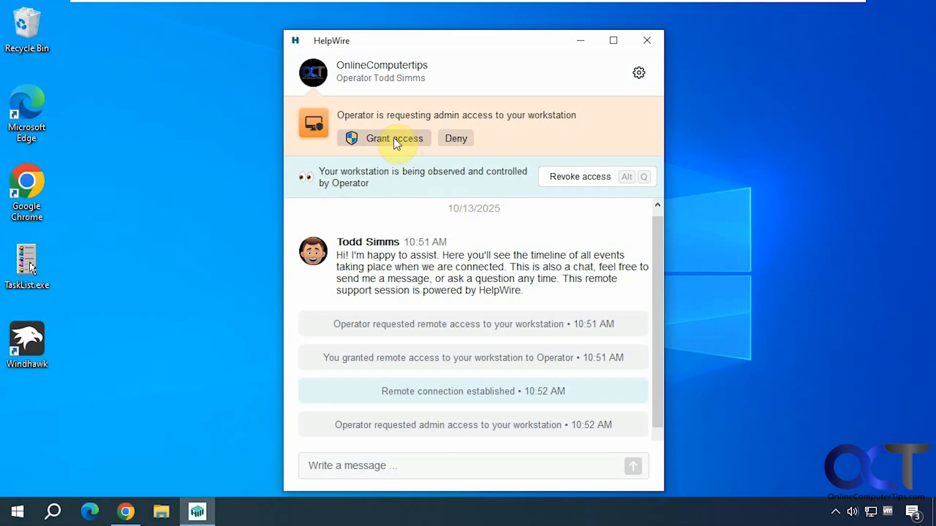
left_click(395, 141)
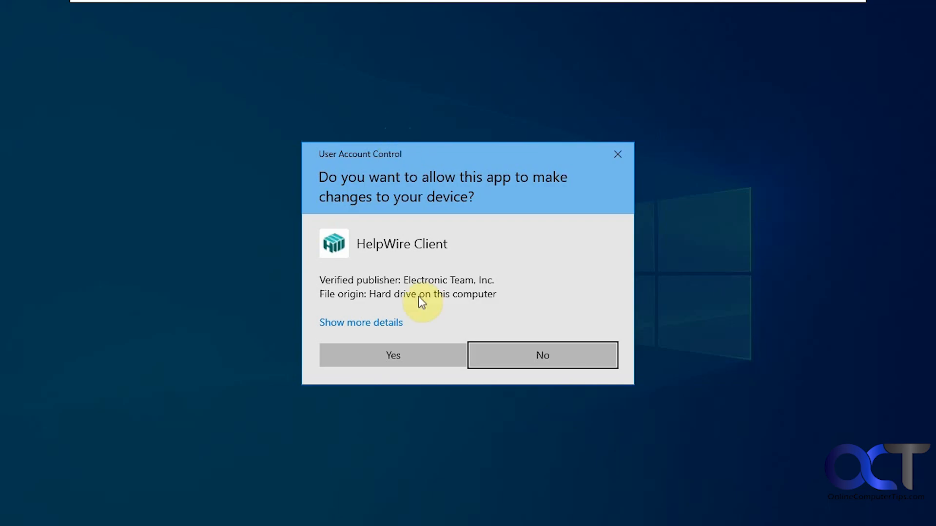
left_click(402, 353)
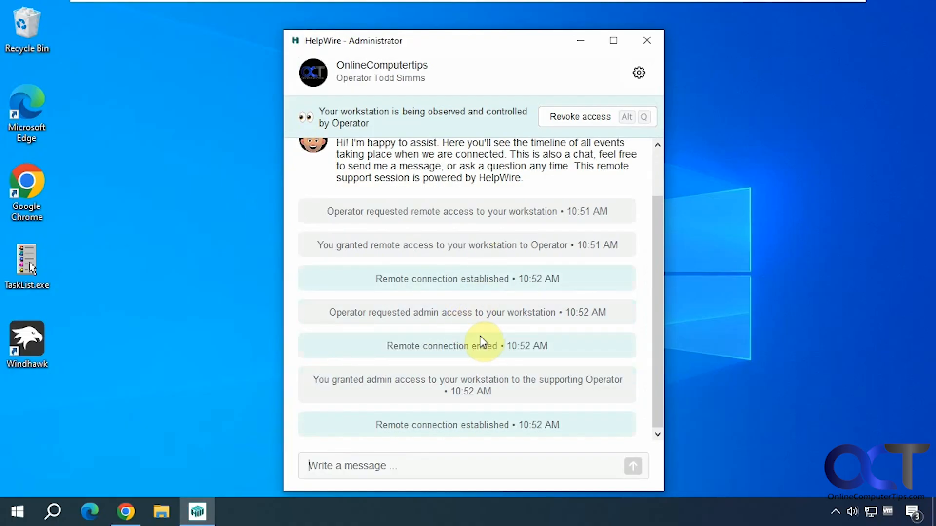
left_click(577, 116)
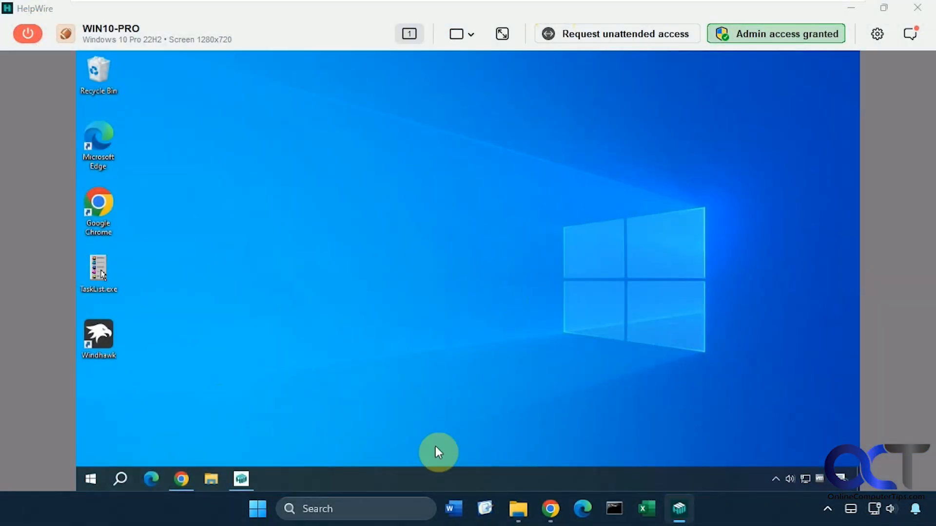
Step: Copy Brochure.docx from the operator computer's Documents folder and paste it onto the WIN10-PRO remote desktop
left_click(518, 509)
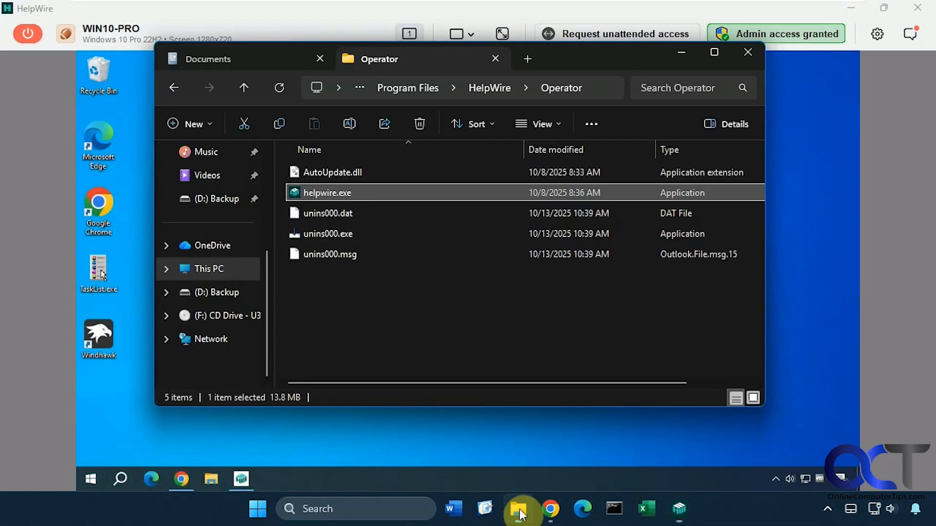
left_click(262, 64)
left_click(623, 308)
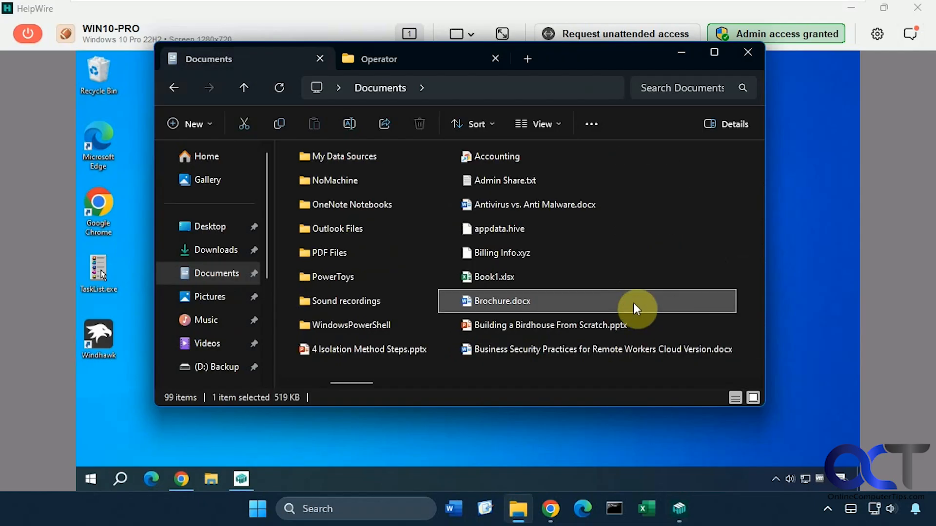
right_click(633, 303)
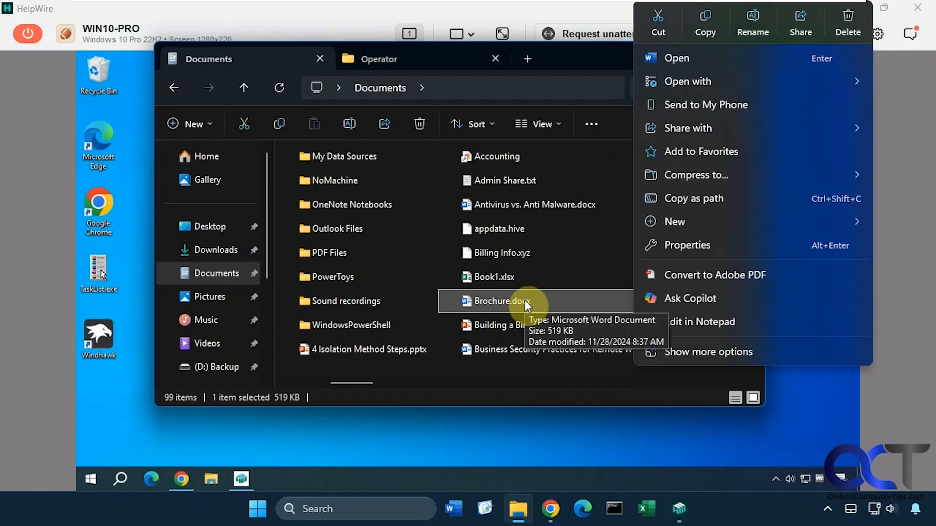
left_click(702, 25)
left_click(361, 440)
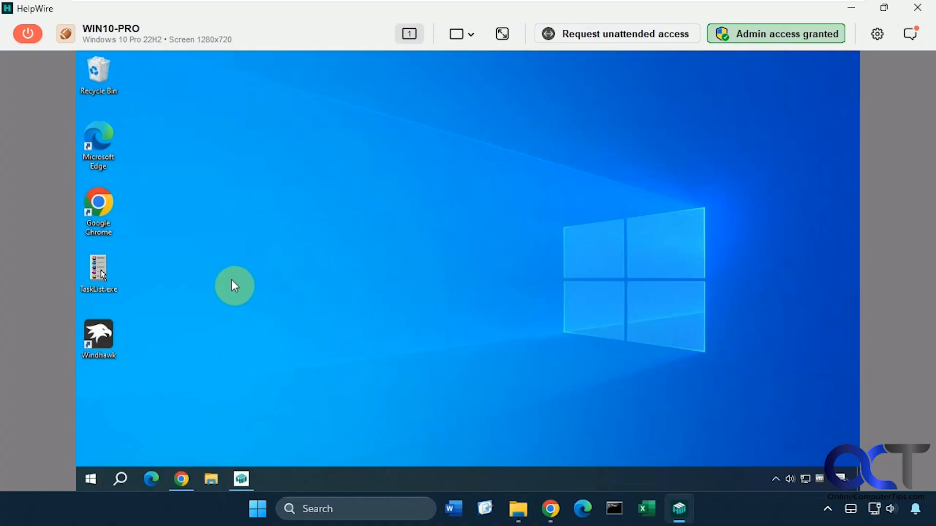
right_click(226, 264)
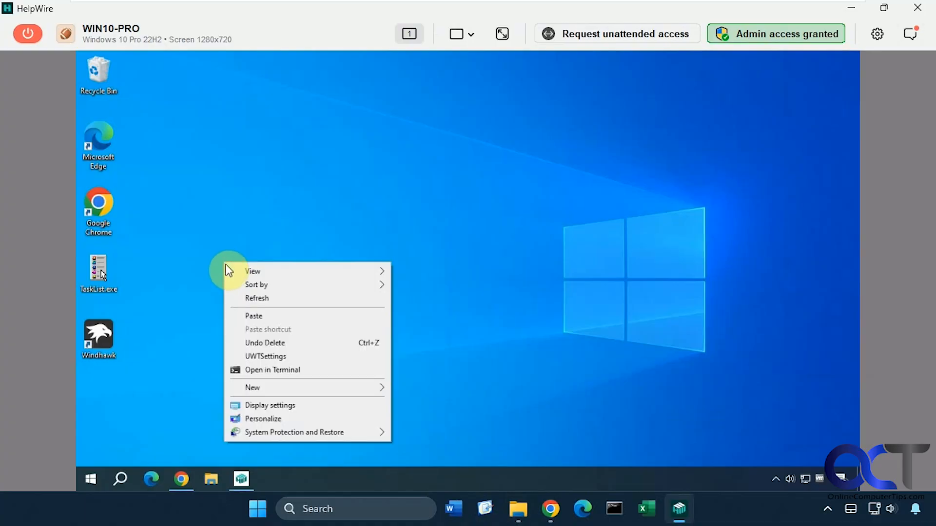
left_click(259, 316)
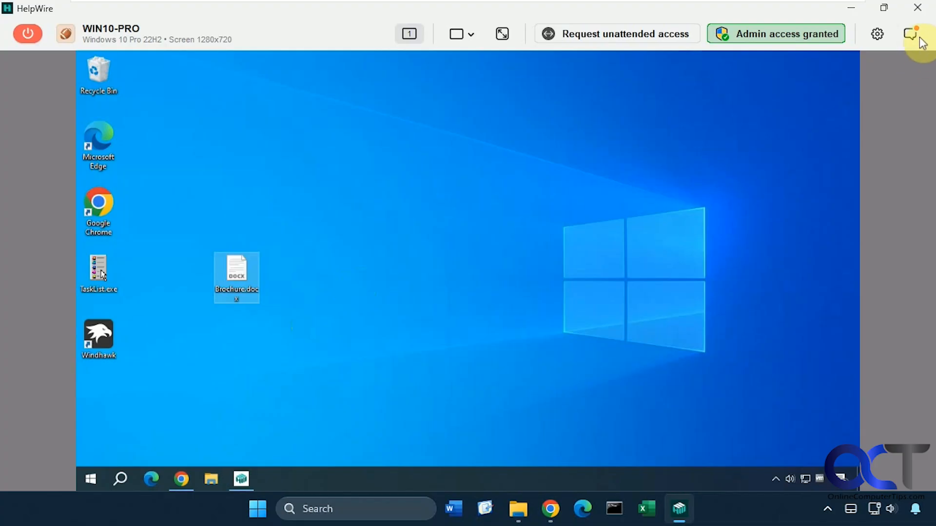
Step: Close the WIN10-PRO remote session and minimize File Explorer to return to the client's page
left_click(917, 7)
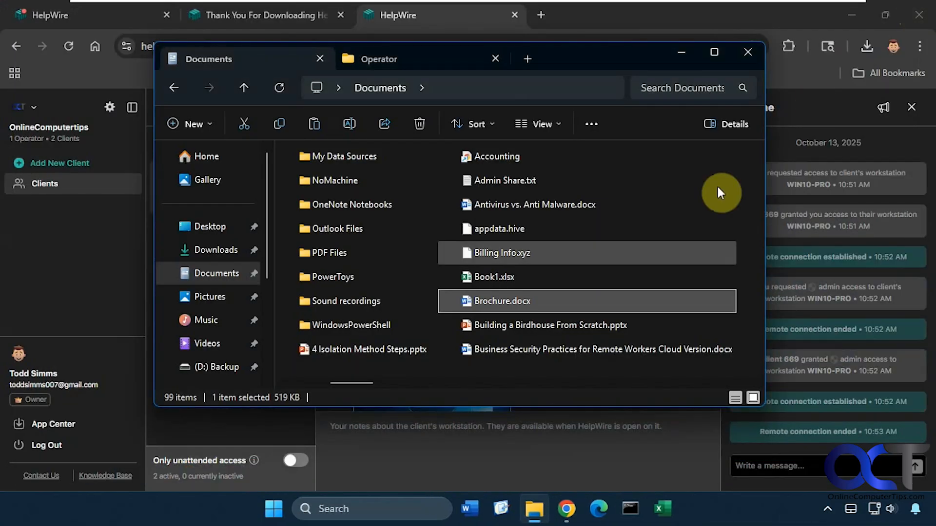
left_click(535, 508)
scroll(570, 358, "down", 3)
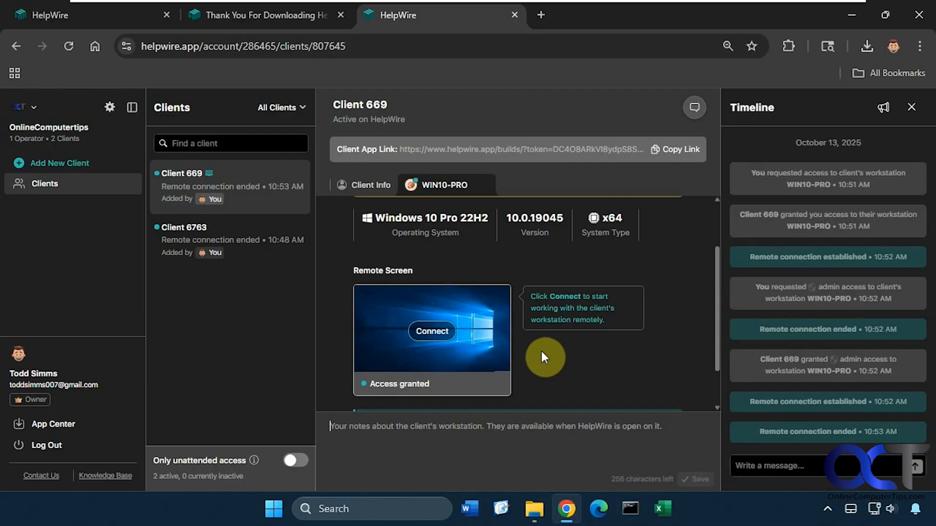
Step: Switch between the two clients to compare their workstation details and timelines, ending on the WIN11-HOME client
left_click(249, 244)
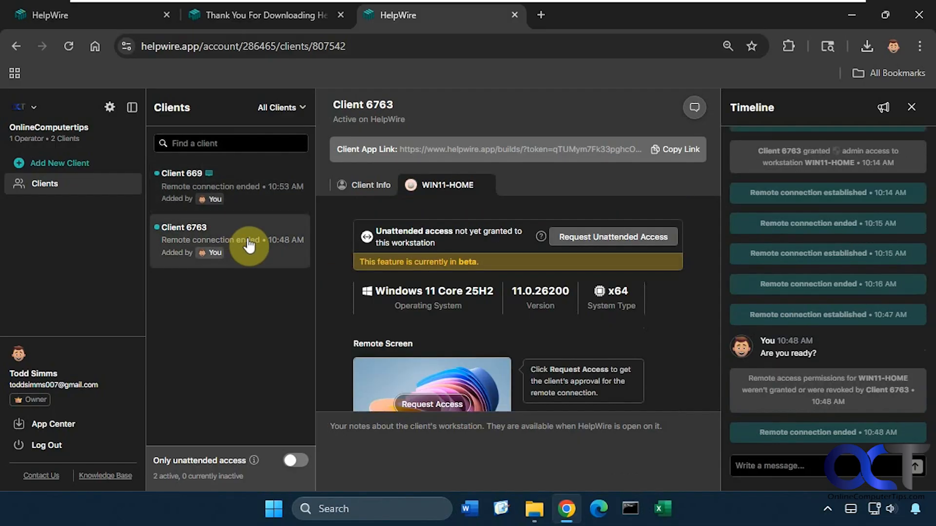
left_click(251, 194)
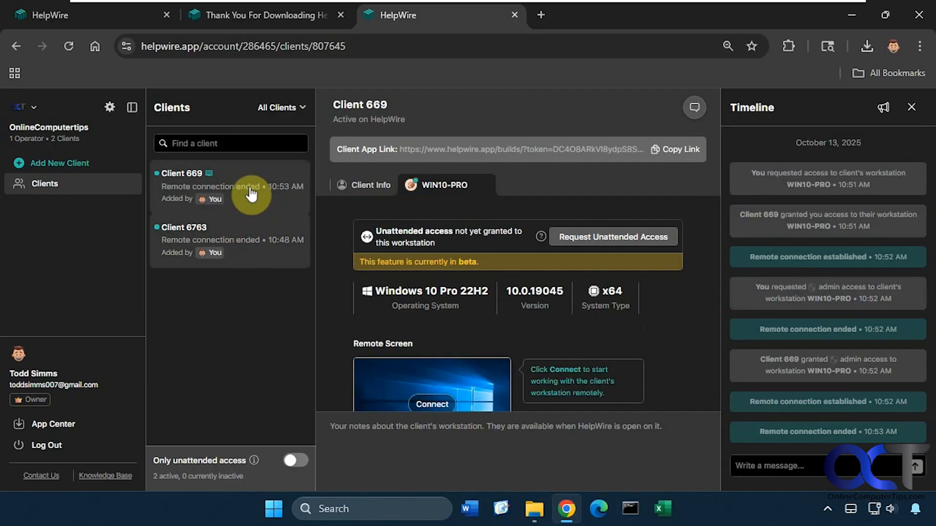
left_click(259, 245)
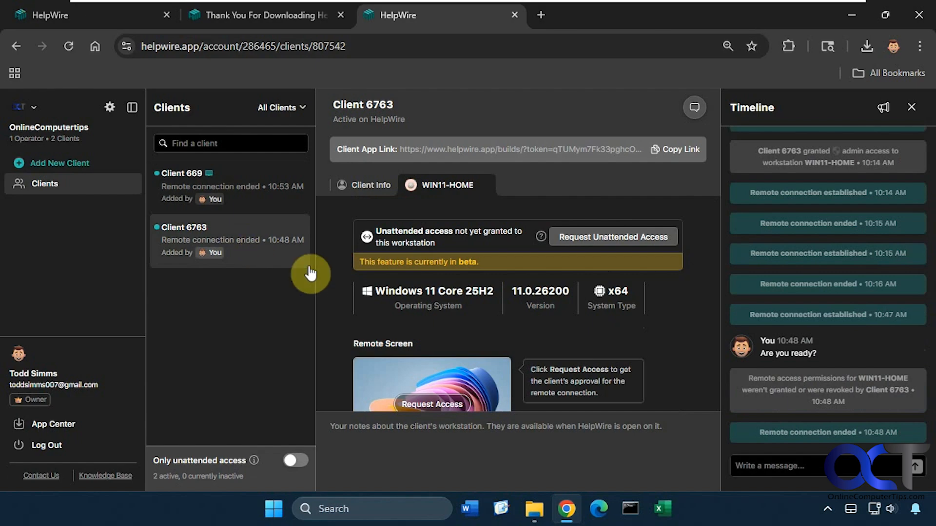
Step: Check the HelpWire Quick Connect download page, then return to the clients dashboard and review the WIN11-HOME workstation's Remote Screen section
left_click(268, 14)
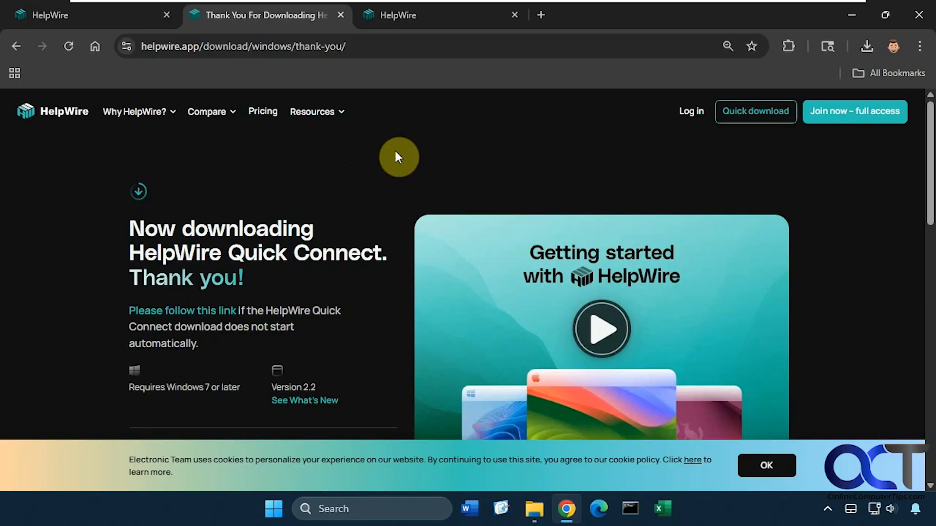
left_click(425, 21)
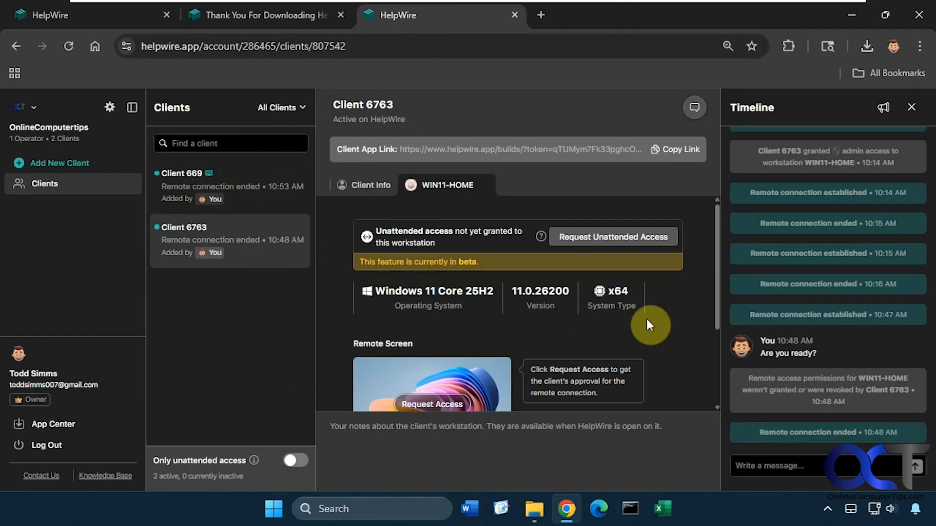
scroll(660, 333, "down", 1)
scroll(660, 334, "up", 1)
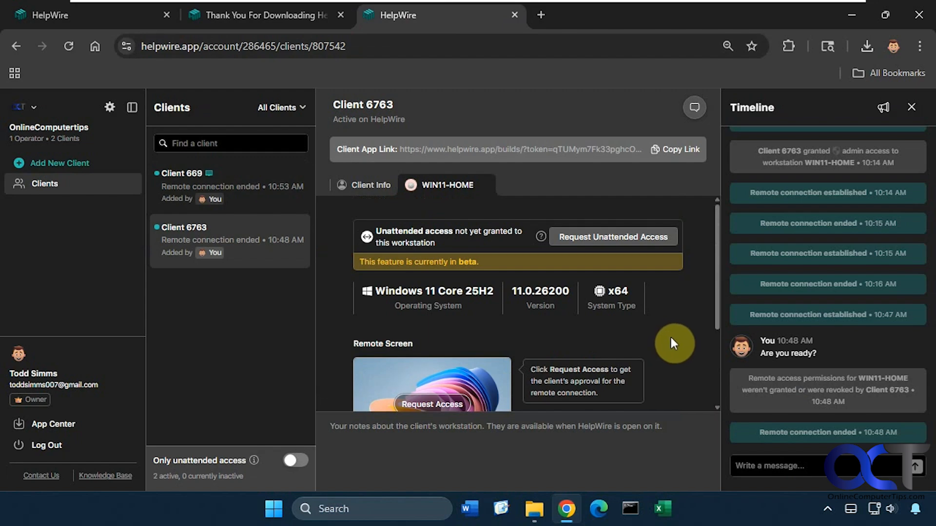
scroll(670, 335, "down", 2)
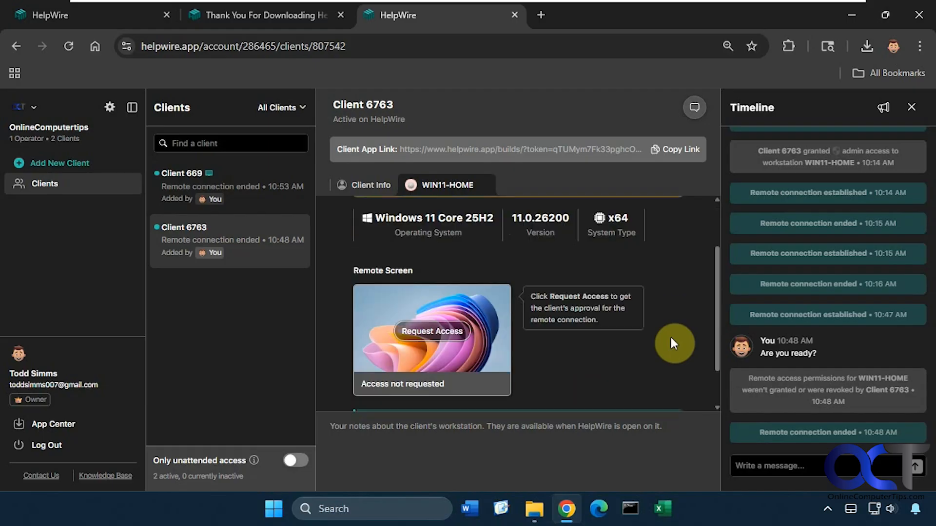
Step: Review the WIN10-PRO workstation's details and Remote Screen section, compare with the WIN11-HOME client, and end on the WIN10-PRO client
left_click(241, 184)
scroll(579, 367, "down", 2)
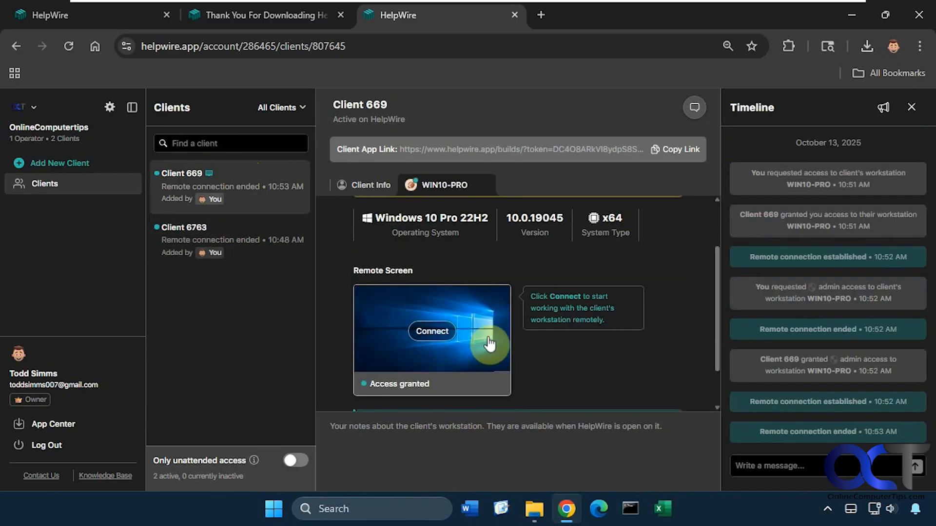
scroll(546, 346, "up", 2)
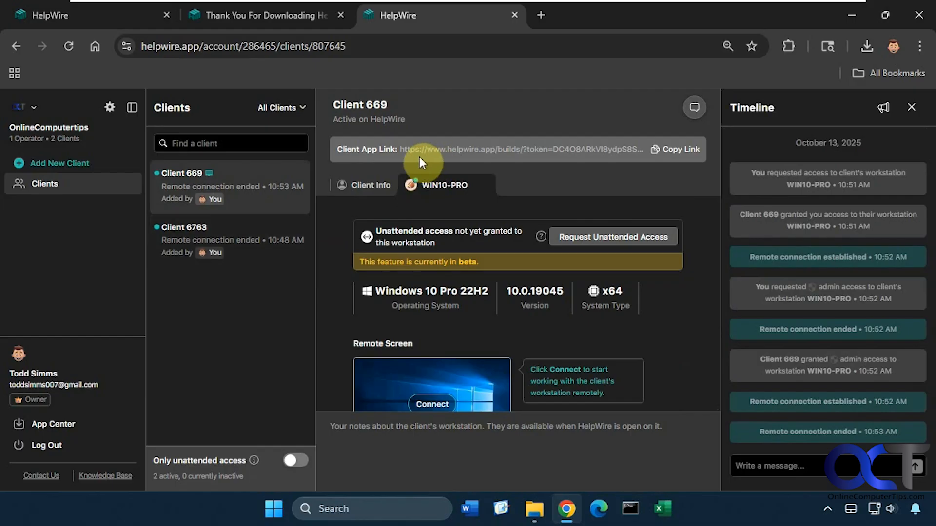
left_click(246, 235)
left_click(249, 188)
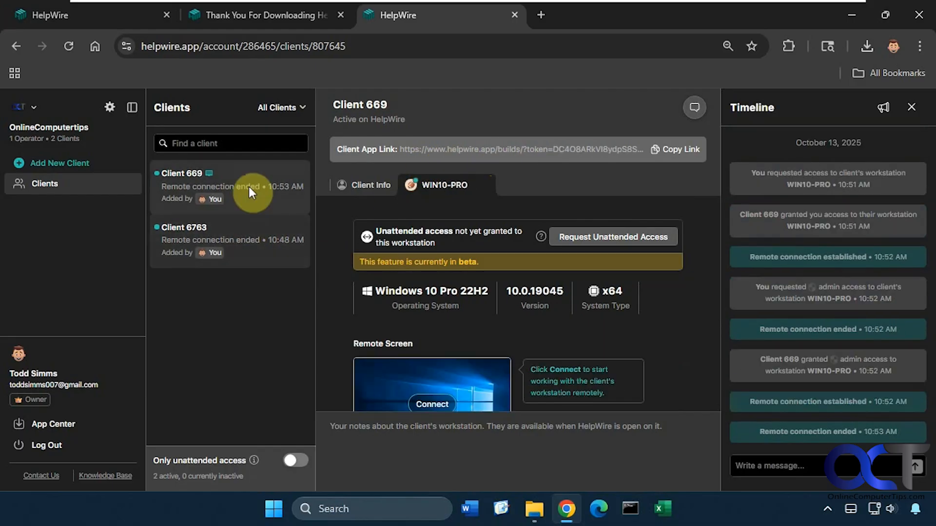